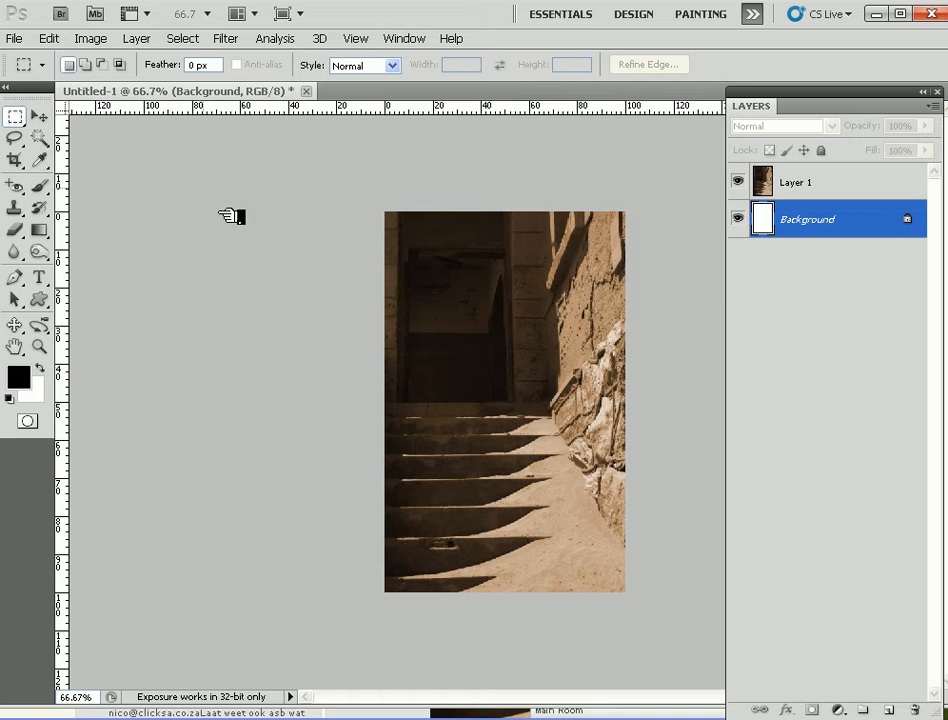
pyautogui.click(88, 38)
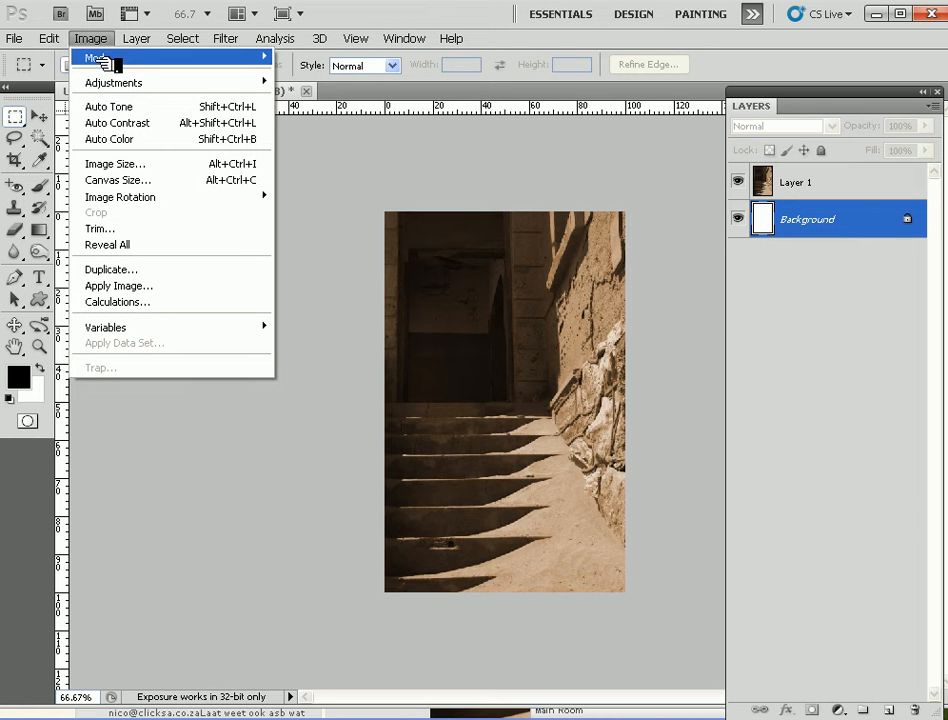
pyautogui.moveTo(107, 82)
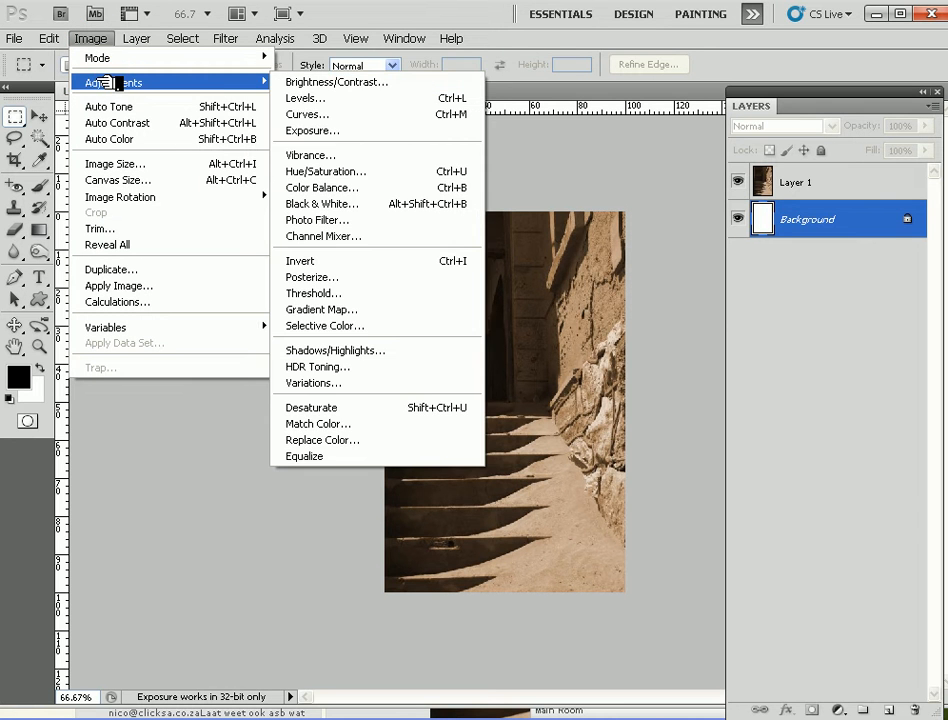
pyautogui.click(318, 102)
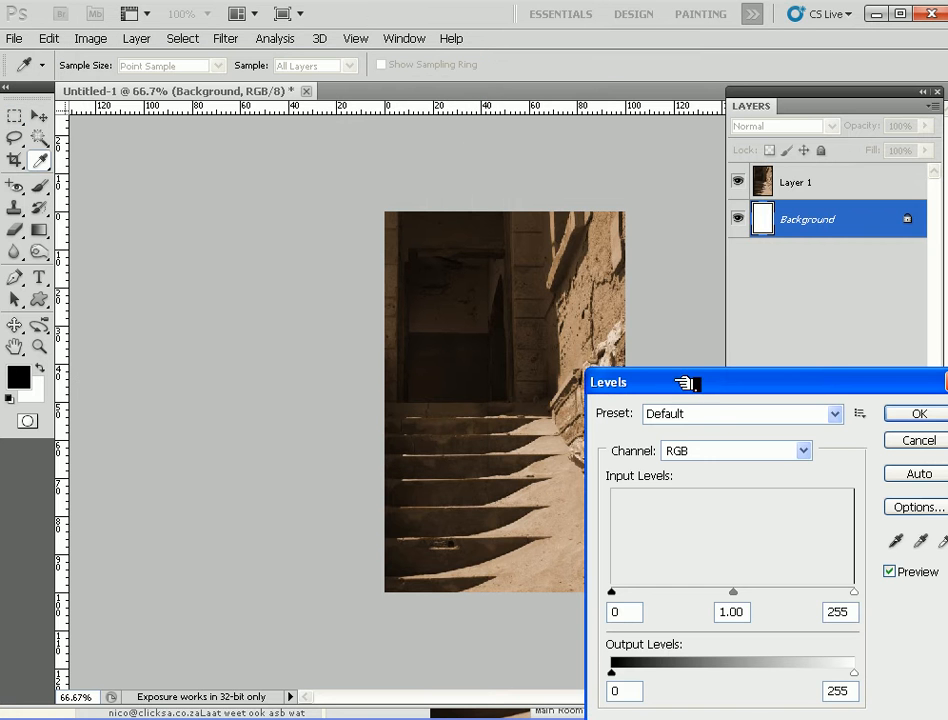
pyautogui.moveTo(728, 382); pyautogui.dragTo(683, 309)
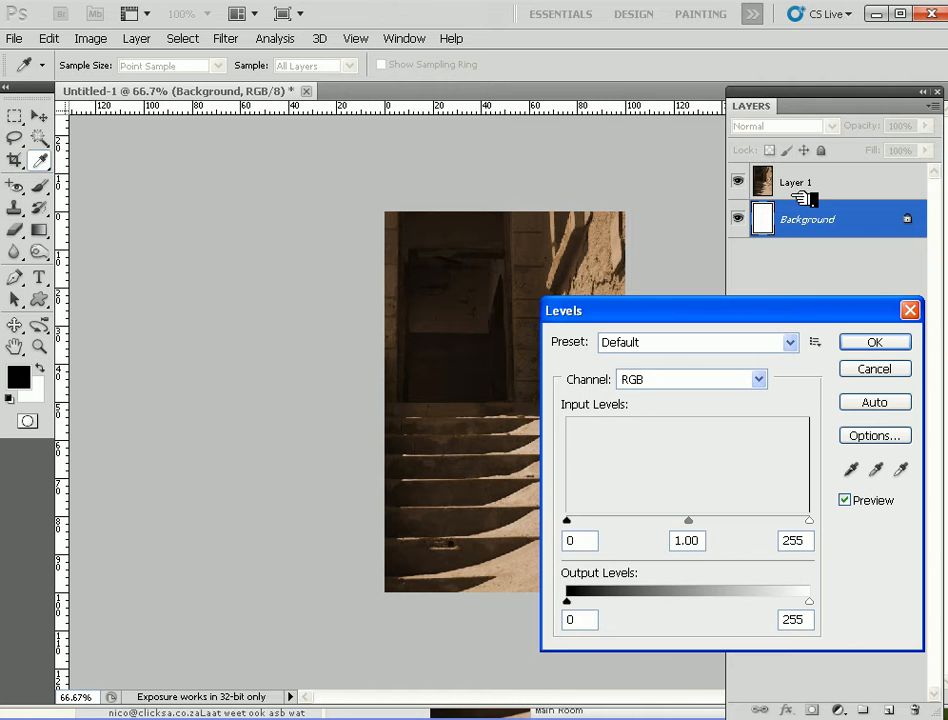
pyautogui.click(874, 370)
# - Apply Levels to Layer 1 with the black input level at 6 and the white input level at 220
pyautogui.click(816, 180)
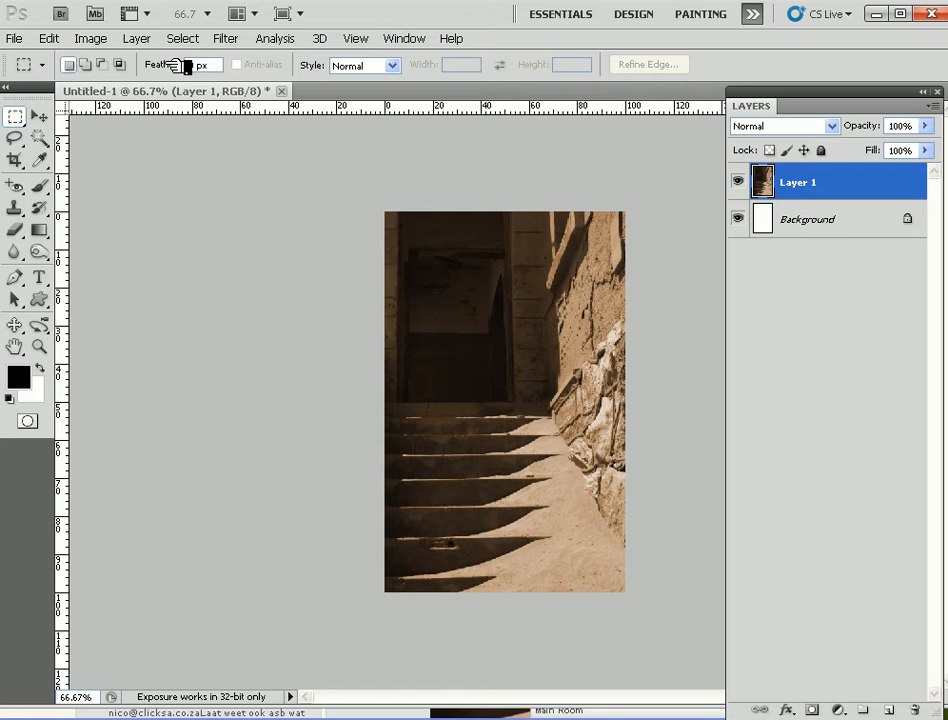
pyautogui.click(92, 39)
pyautogui.moveTo(97, 84)
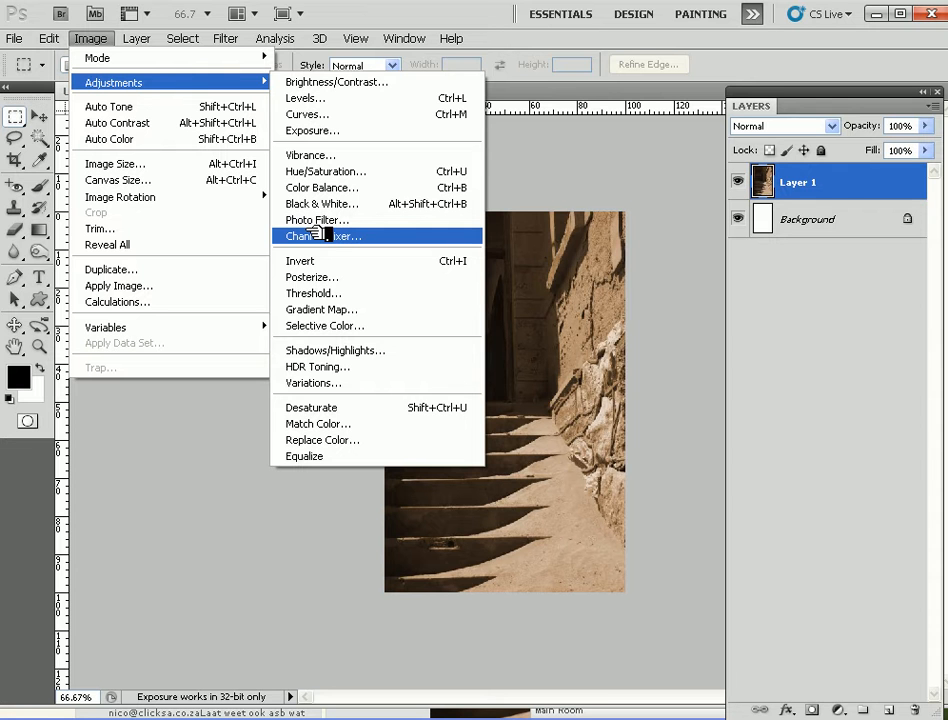
pyautogui.click(336, 99)
pyautogui.moveTo(656, 313); pyautogui.dragTo(672, 185)
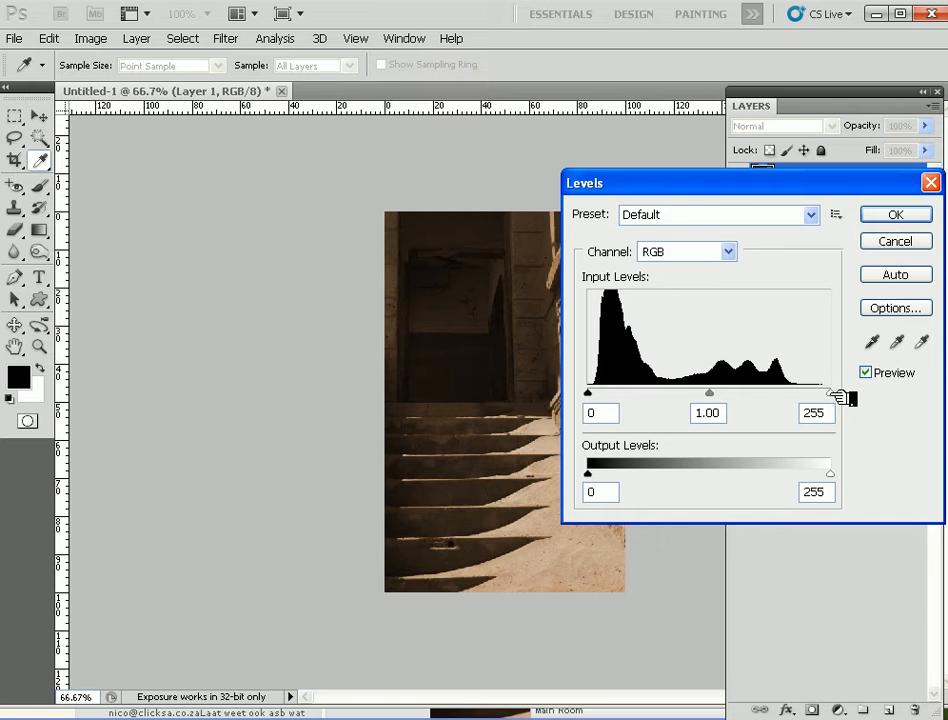
pyautogui.moveTo(838, 397); pyautogui.dragTo(805, 397)
pyautogui.moveTo(711, 186); pyautogui.dragTo(742, 170)
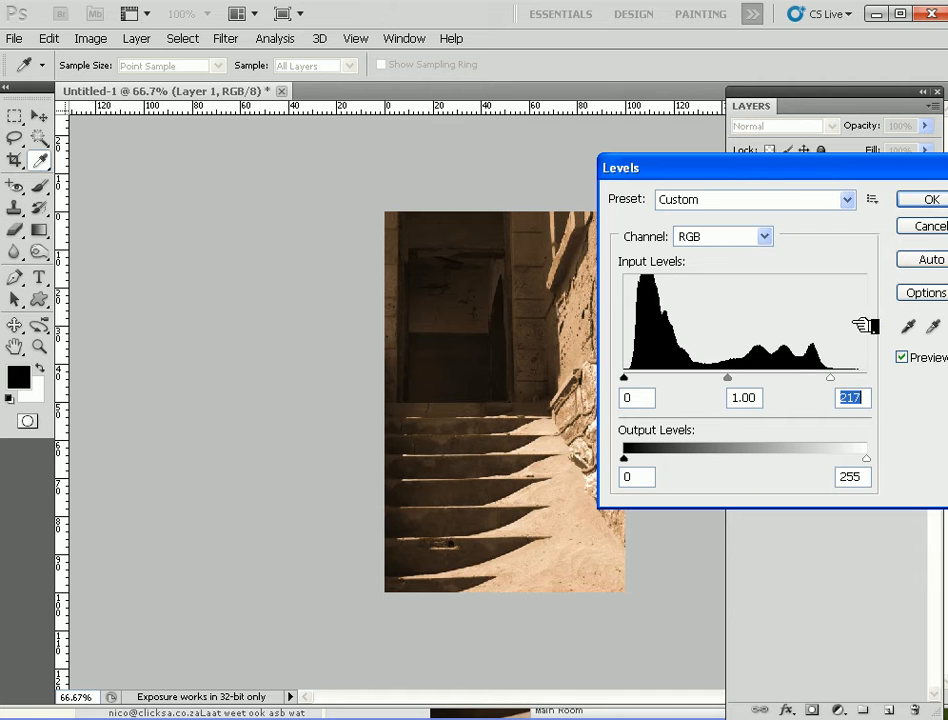
pyautogui.moveTo(840, 383)
pyautogui.mouseDown()
pyautogui.moveTo(876, 383)
pyautogui.moveTo(843, 381)
pyautogui.mouseUp()
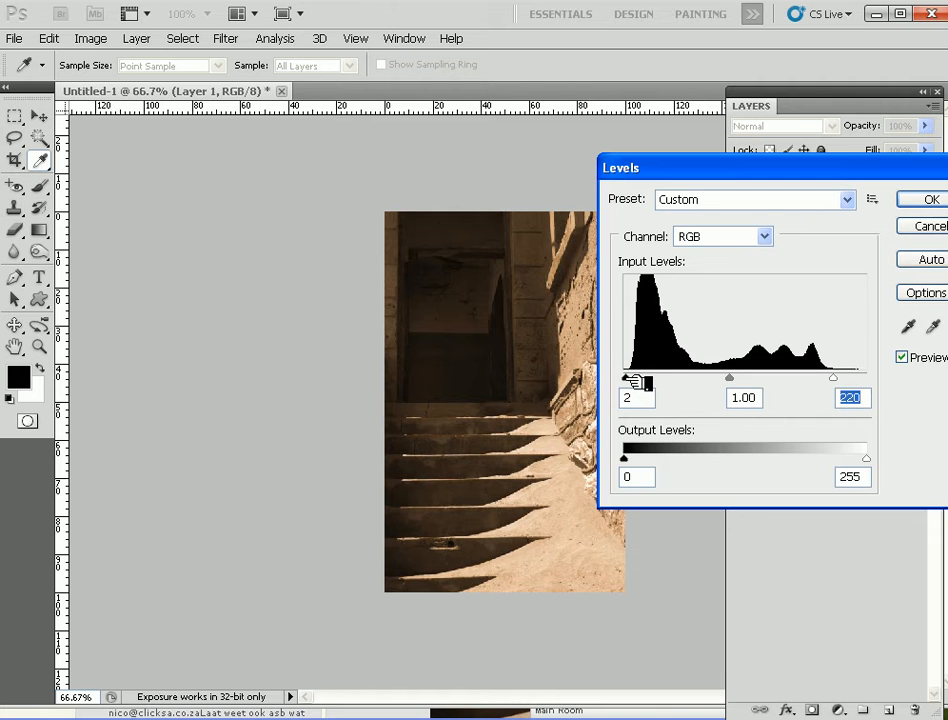
pyautogui.moveTo(636, 382); pyautogui.dragTo(627, 381)
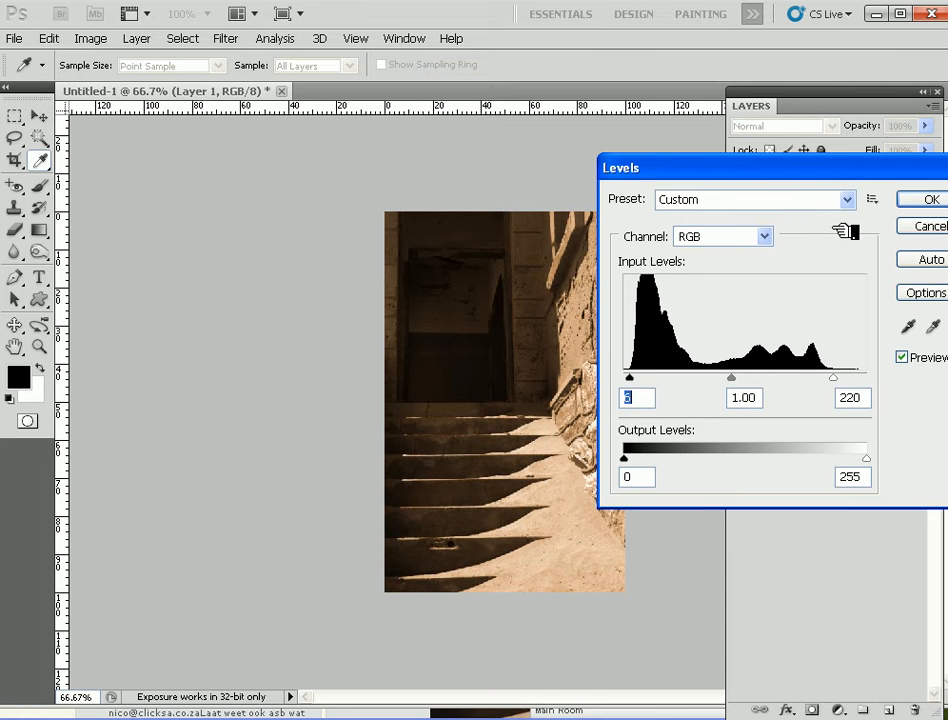
pyautogui.moveTo(787, 169); pyautogui.dragTo(763, 127)
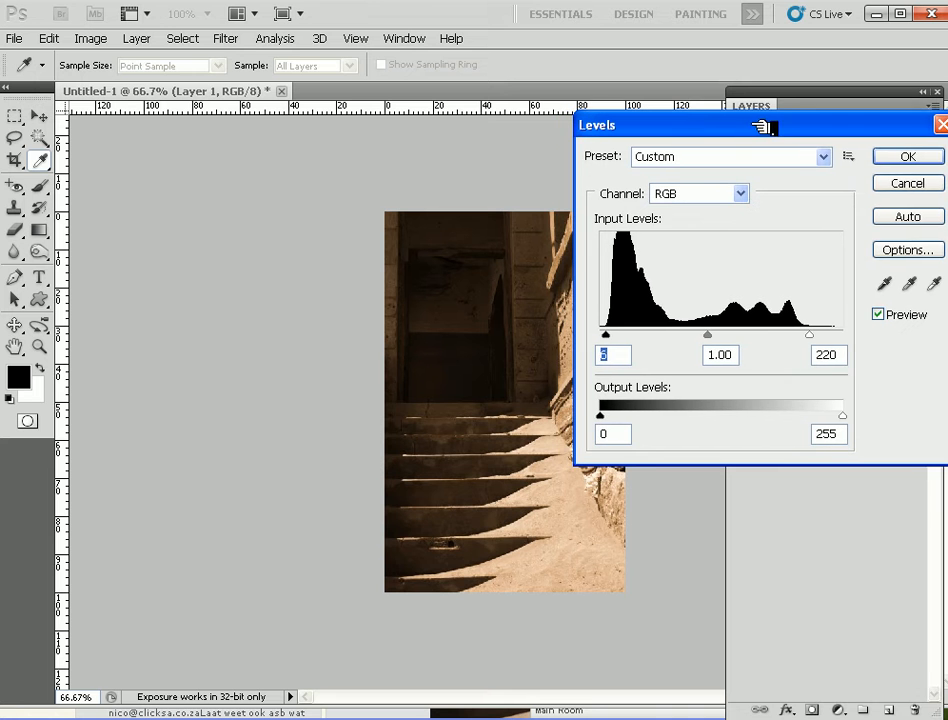
pyautogui.click(905, 160)
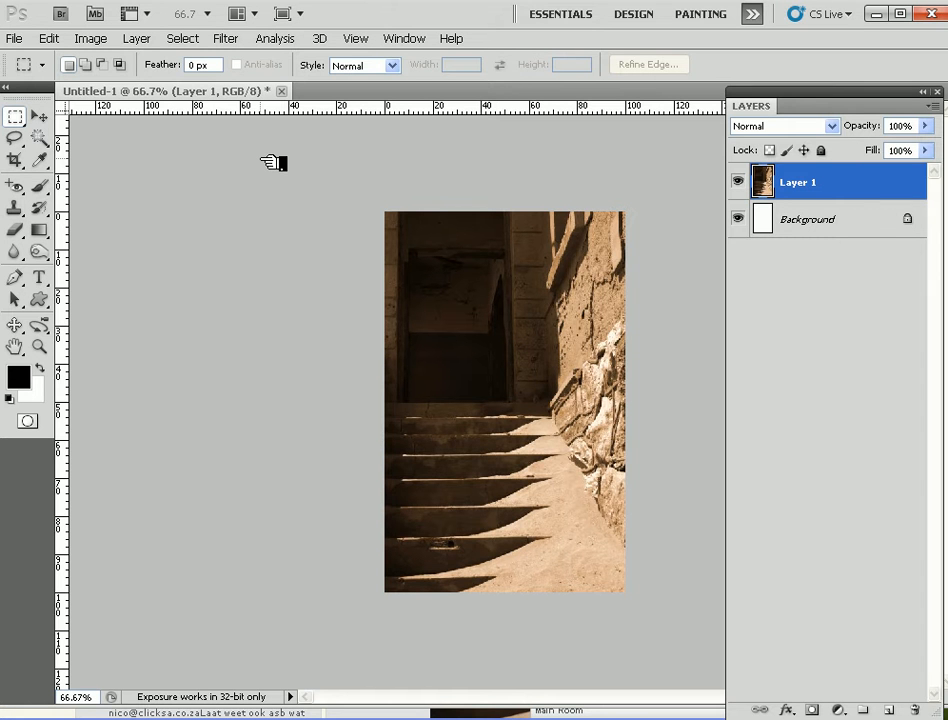
# - Crop away about 14% of the photo's height from its top and about 18% of its width from its right side
pyautogui.press('c')
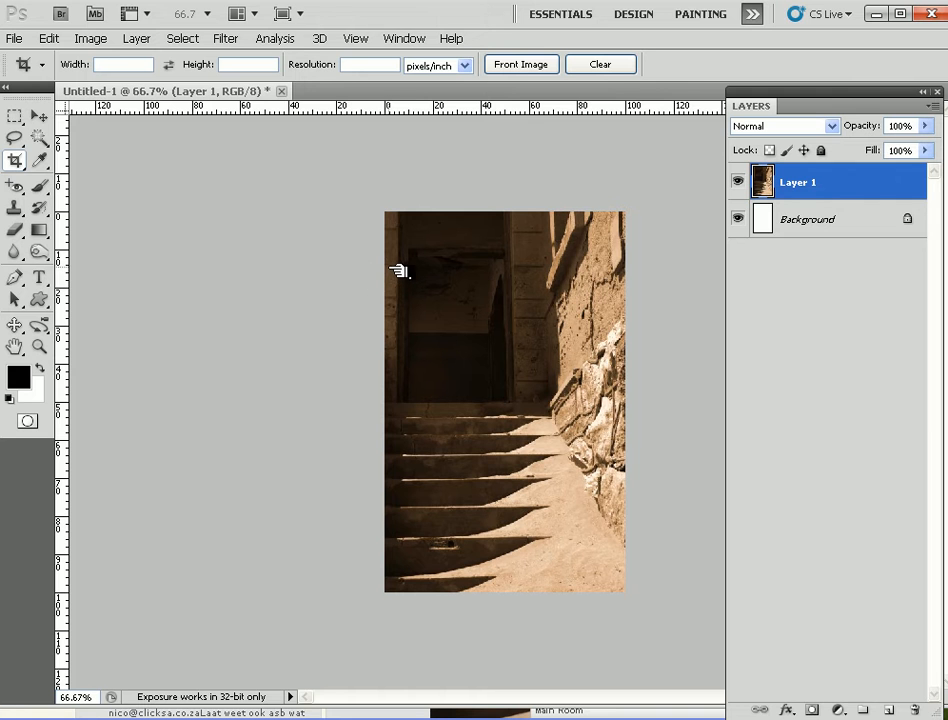
pyautogui.moveTo(386, 264); pyautogui.dragTo(583, 591)
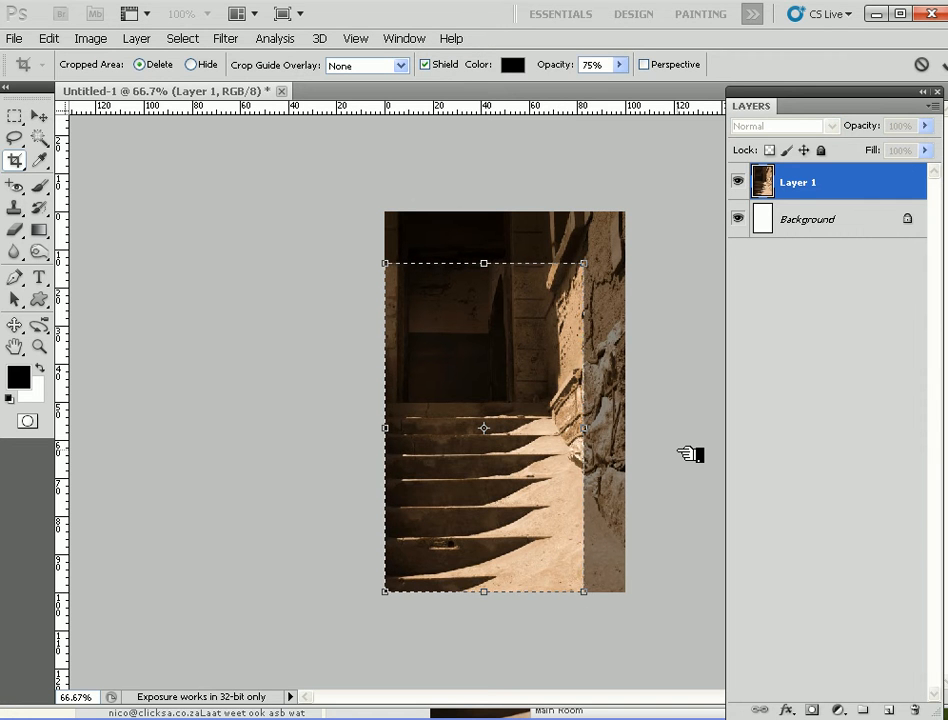
pyautogui.press('Return')
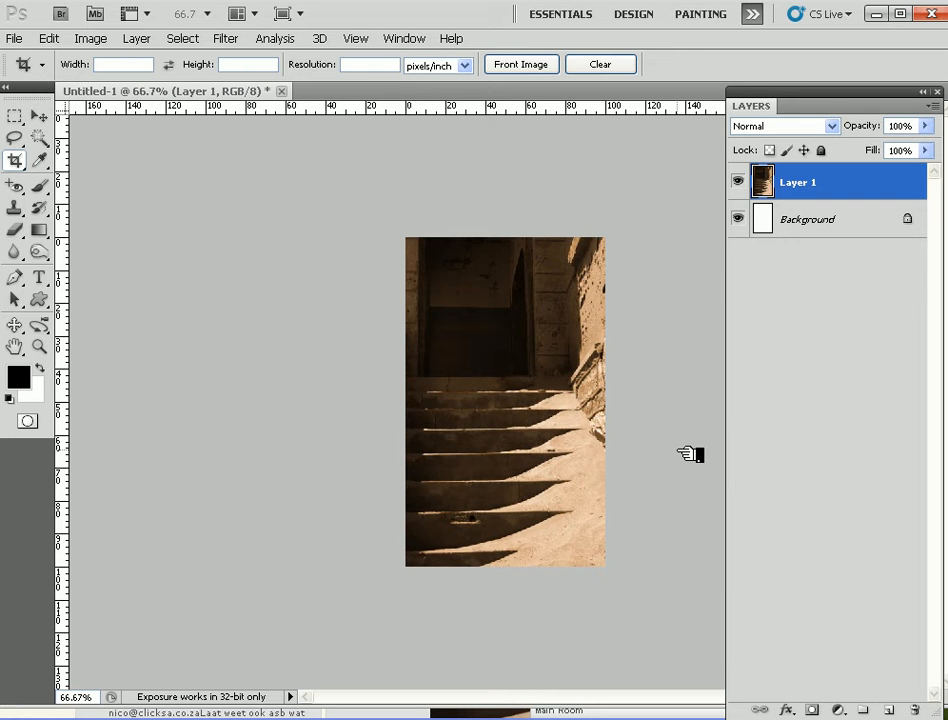
# - Select the whole canvas and try a 25 px inside stroke in near-white (RGB 253, 249, 249)
pyautogui.hotkey('ctrl', 'a')
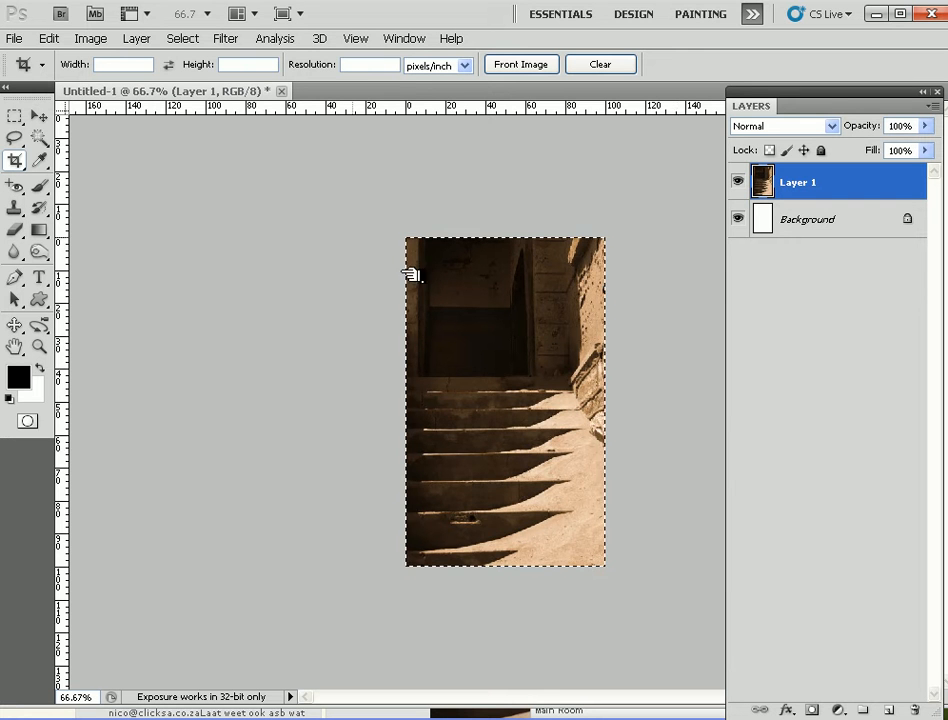
pyautogui.click(67, 40)
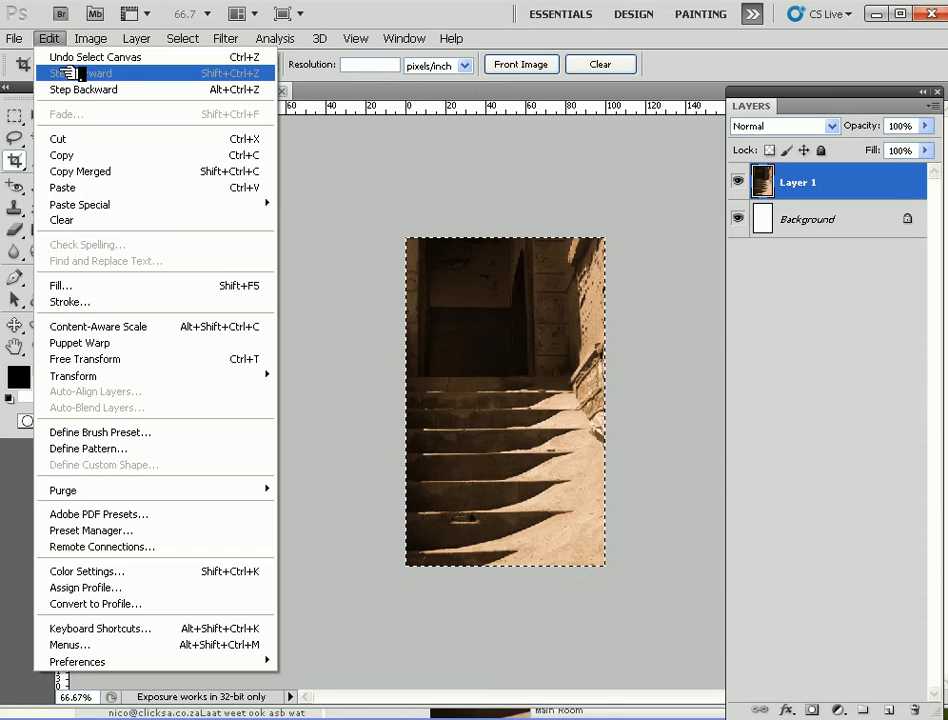
pyautogui.click(68, 302)
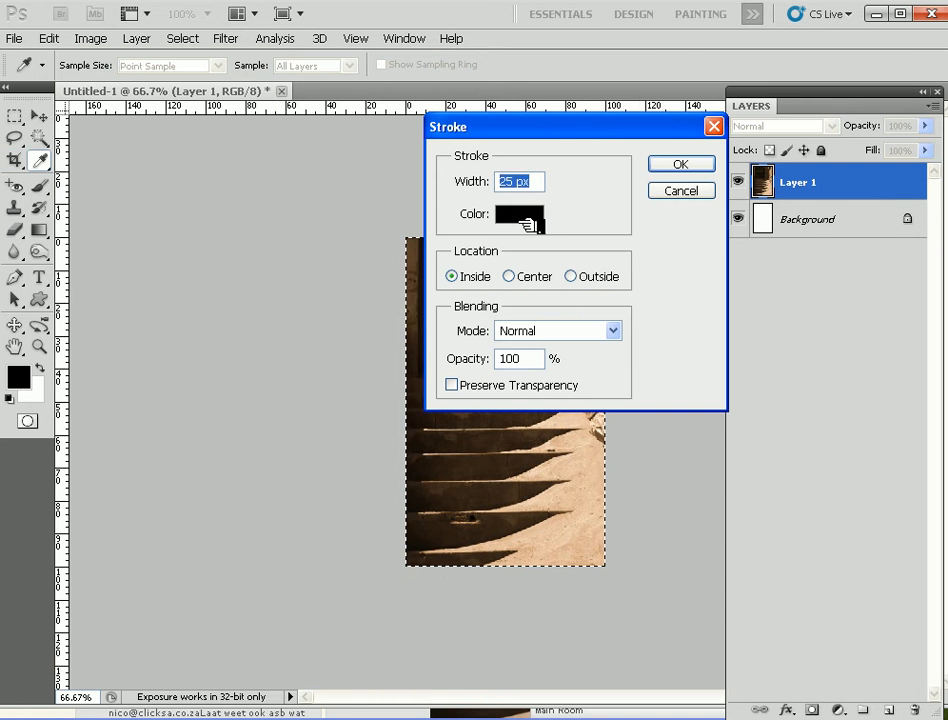
pyautogui.click(524, 216)
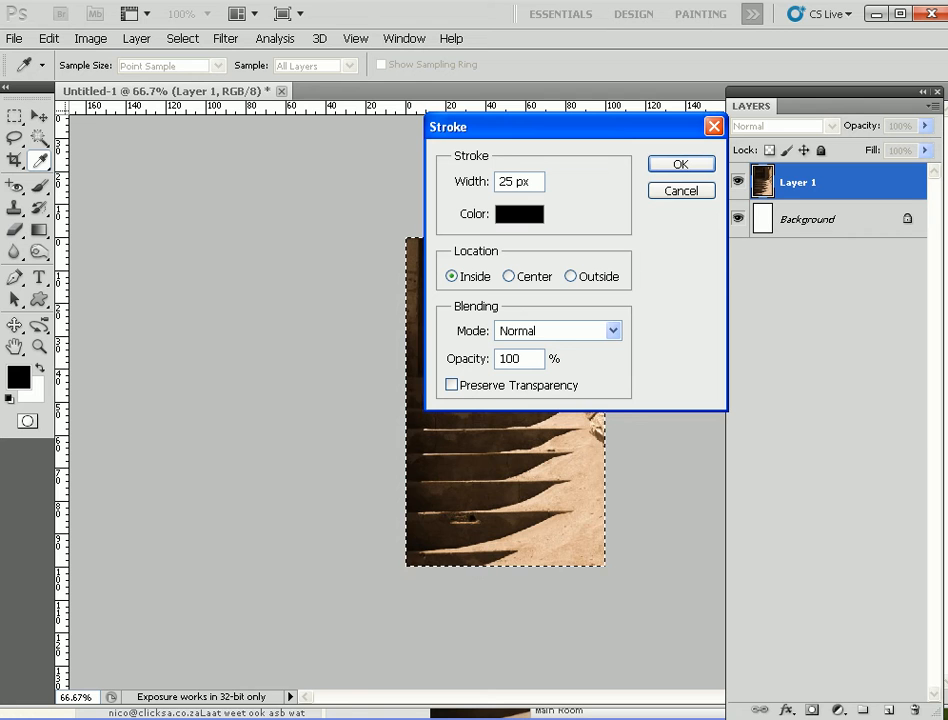
pyautogui.moveTo(713, 425); pyautogui.dragTo(508, 419)
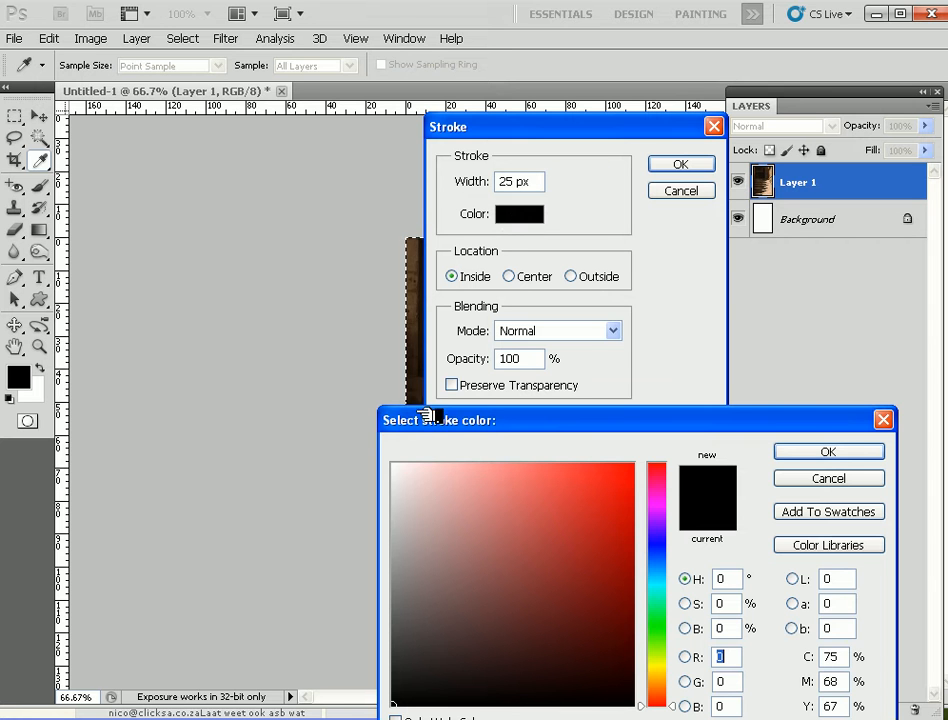
pyautogui.click(410, 467)
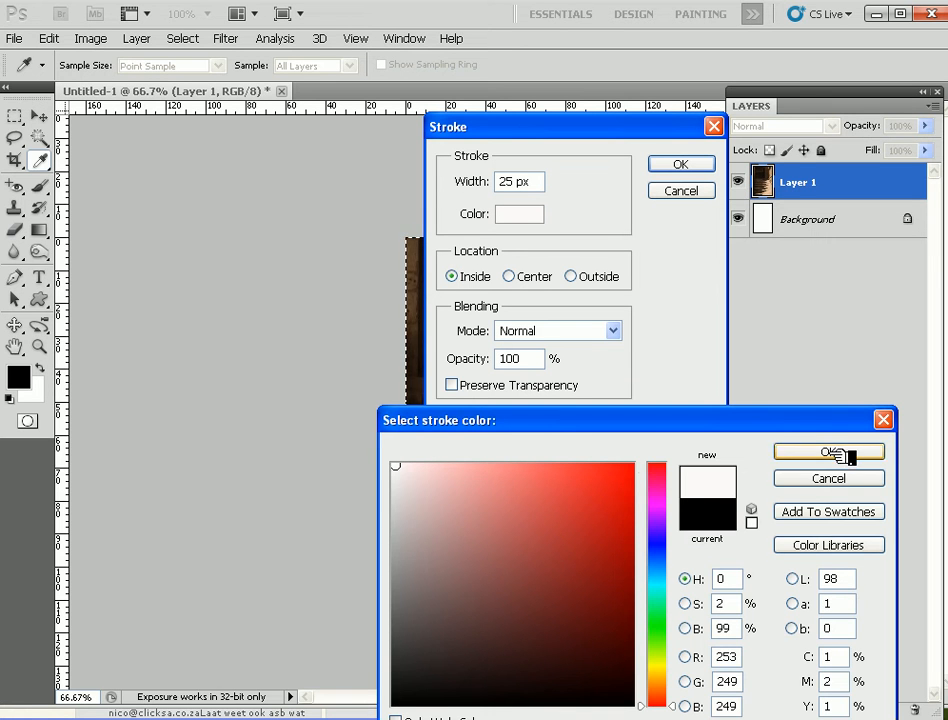
pyautogui.click(834, 451)
pyautogui.click(690, 166)
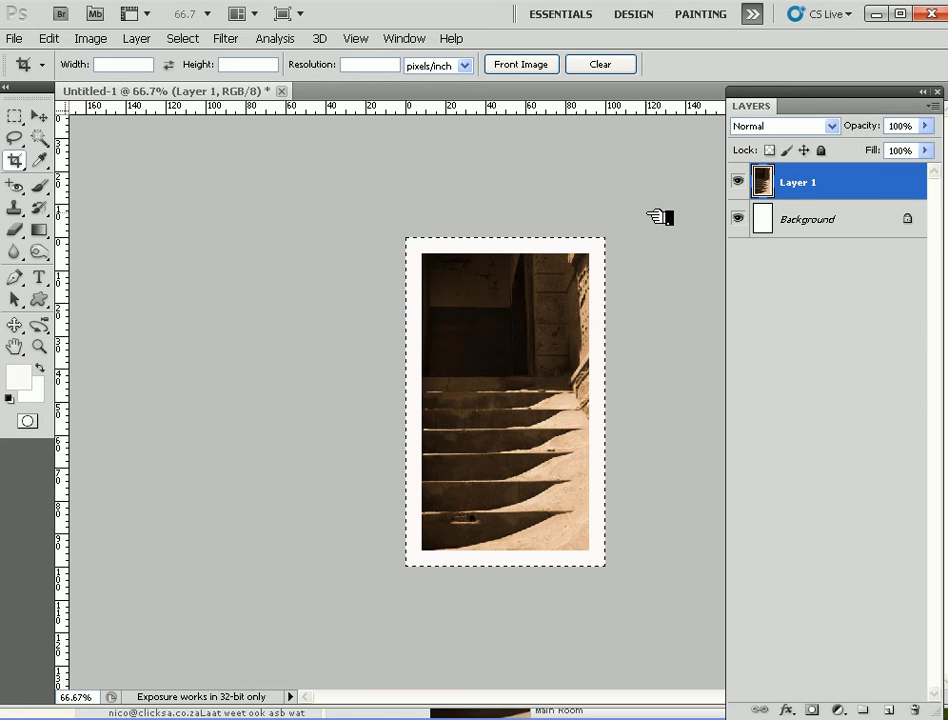
# - Undo the 25 px stroke, apply a 5 px near-white stroke inside the canvas edge instead, and clear the selection
pyautogui.hotkey('ctrl', 'z')
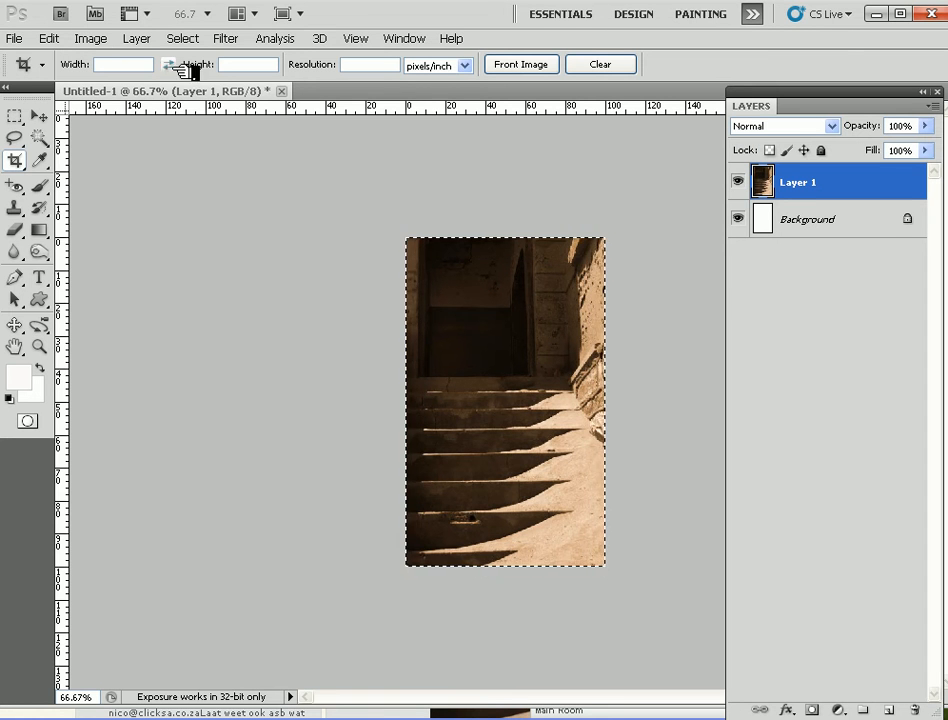
pyautogui.click(50, 42)
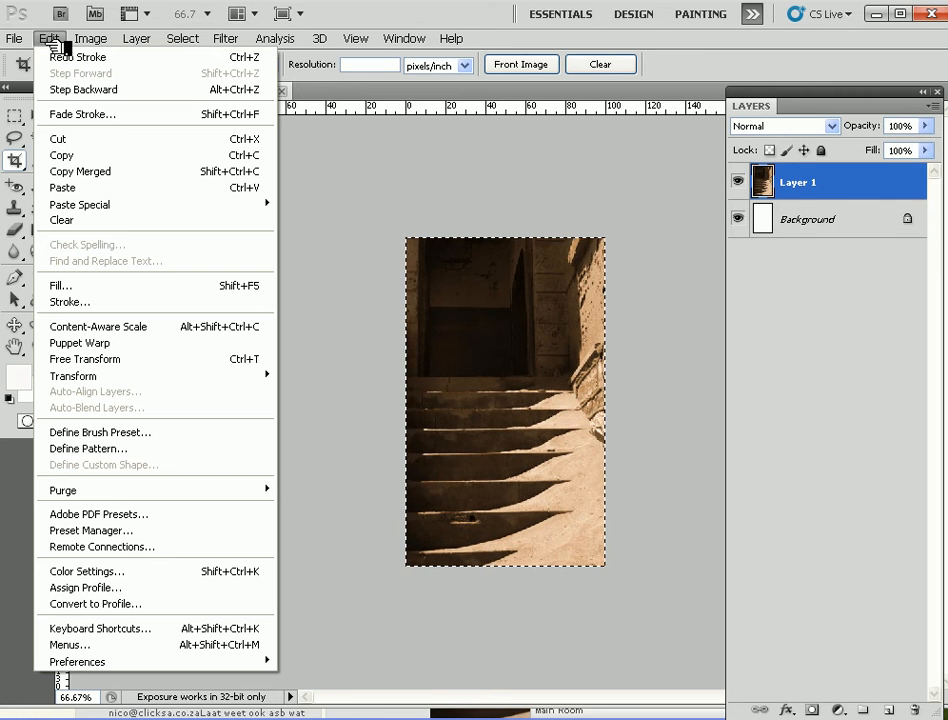
pyautogui.click(88, 298)
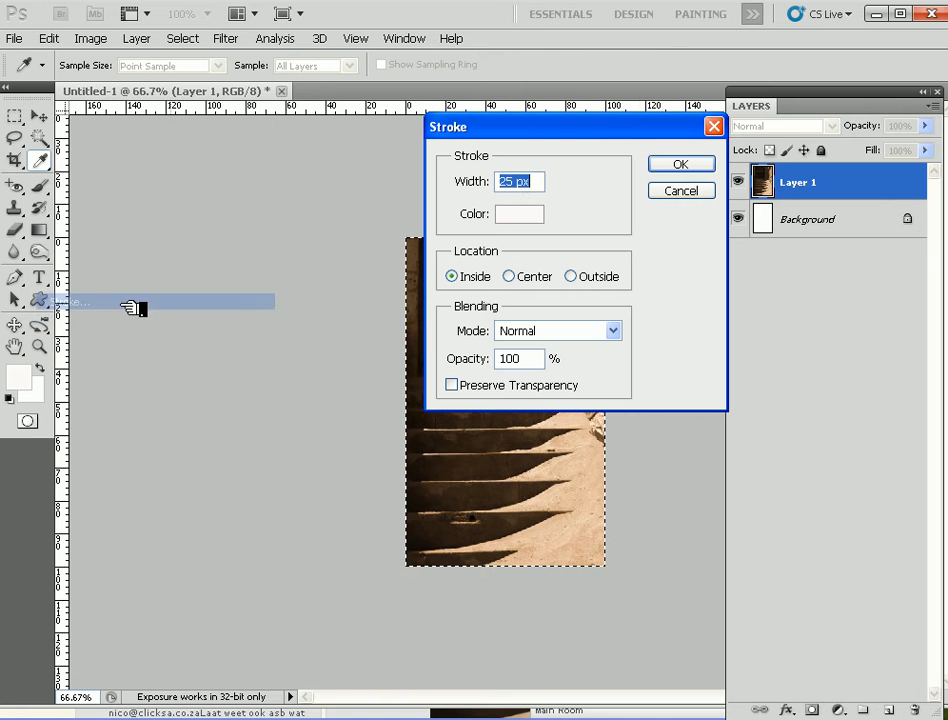
pyautogui.click(522, 183)
pyautogui.press('BackSpace')
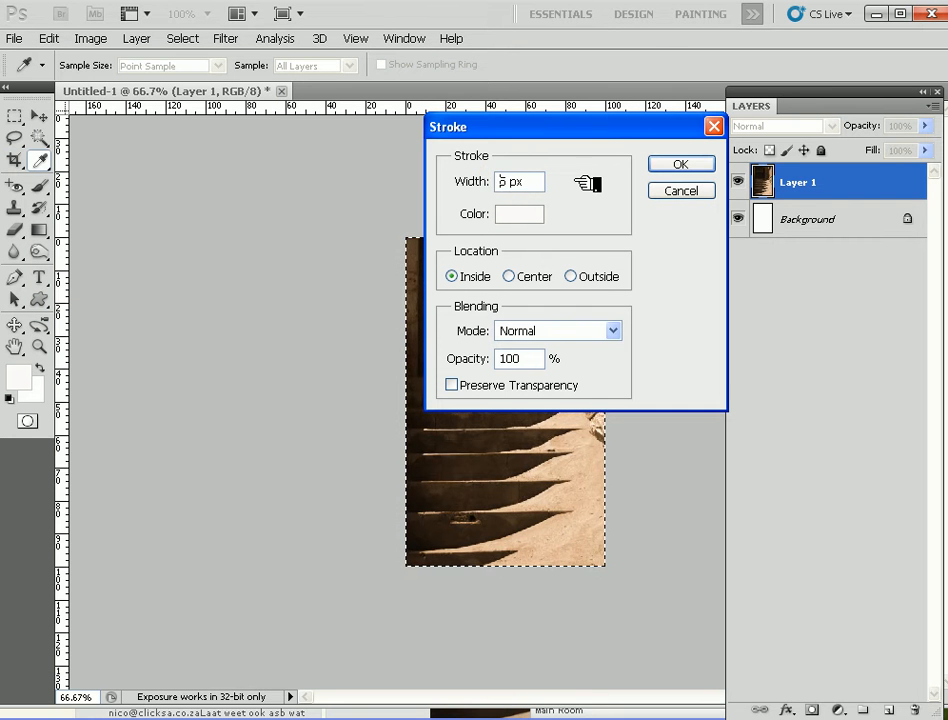
pyautogui.click(680, 164)
pyautogui.press('c')
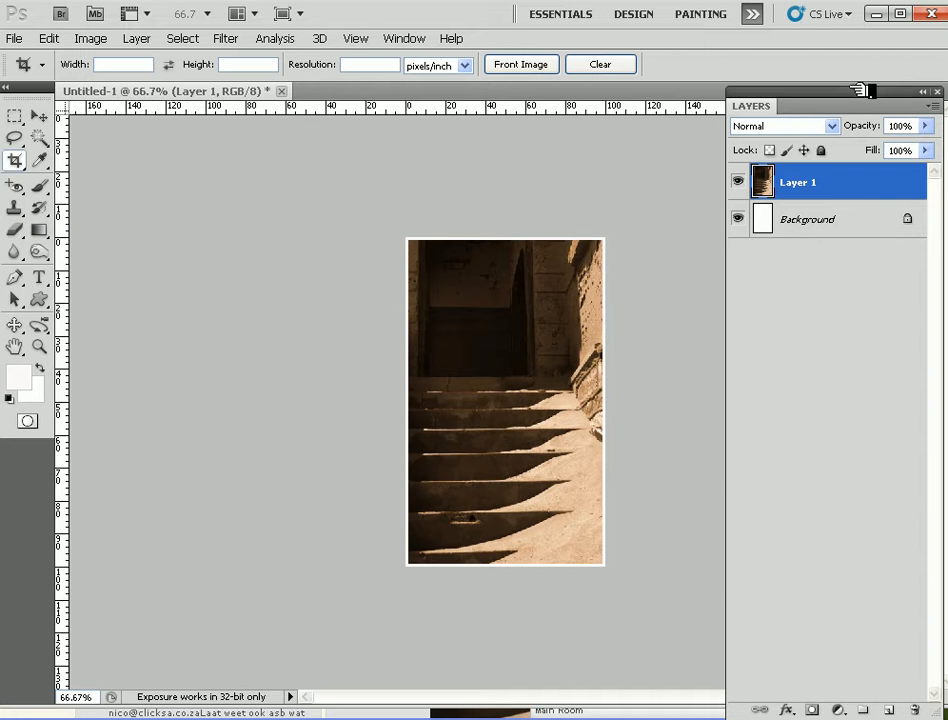
# - Add a Black & White adjustment layer above Layer 1 with Reds at 54 and Yellows at 98
pyautogui.moveTo(804, 93); pyautogui.dragTo(755, 25)
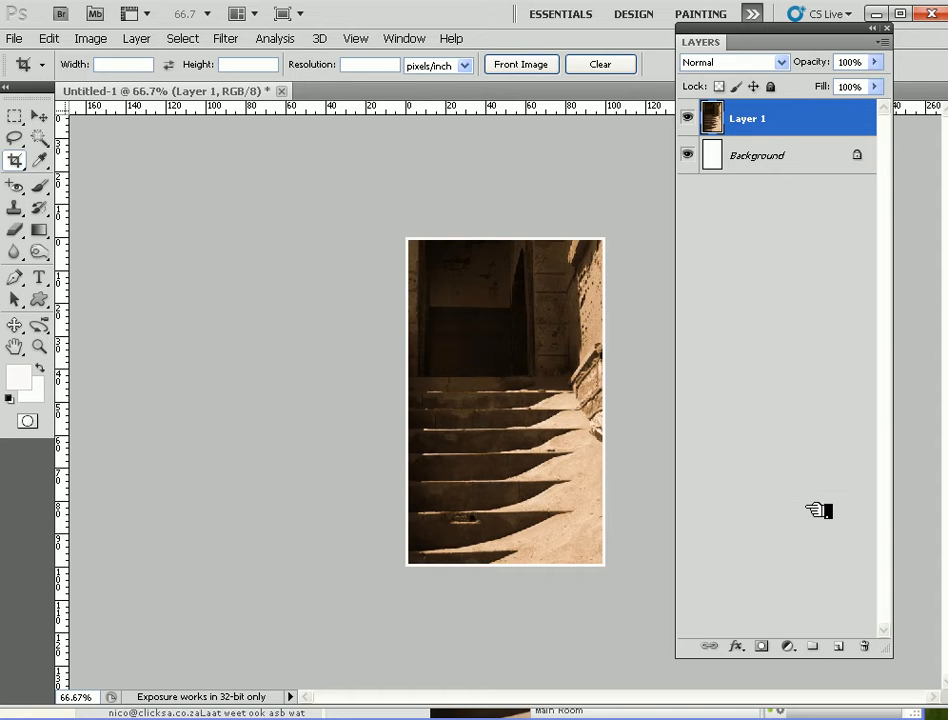
pyautogui.click(800, 647)
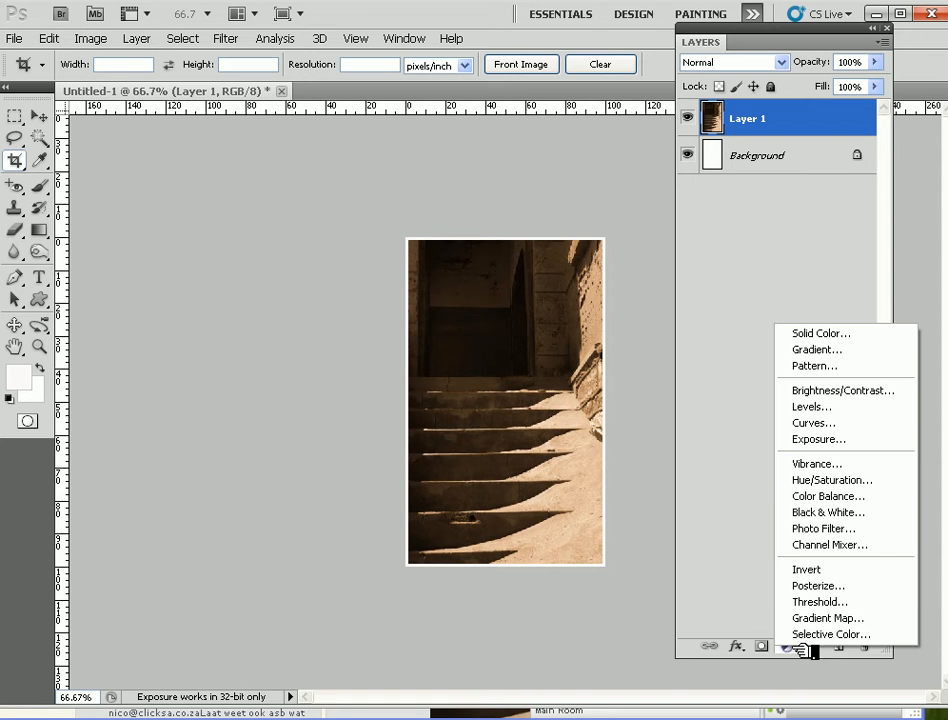
pyautogui.click(826, 512)
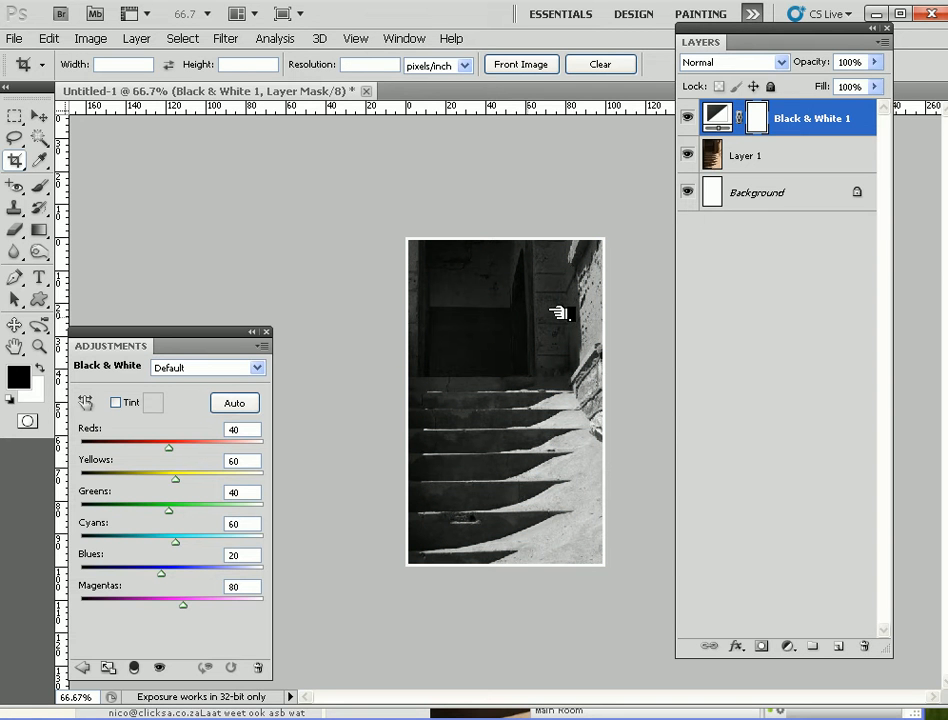
pyautogui.moveTo(167, 331); pyautogui.dragTo(243, 219)
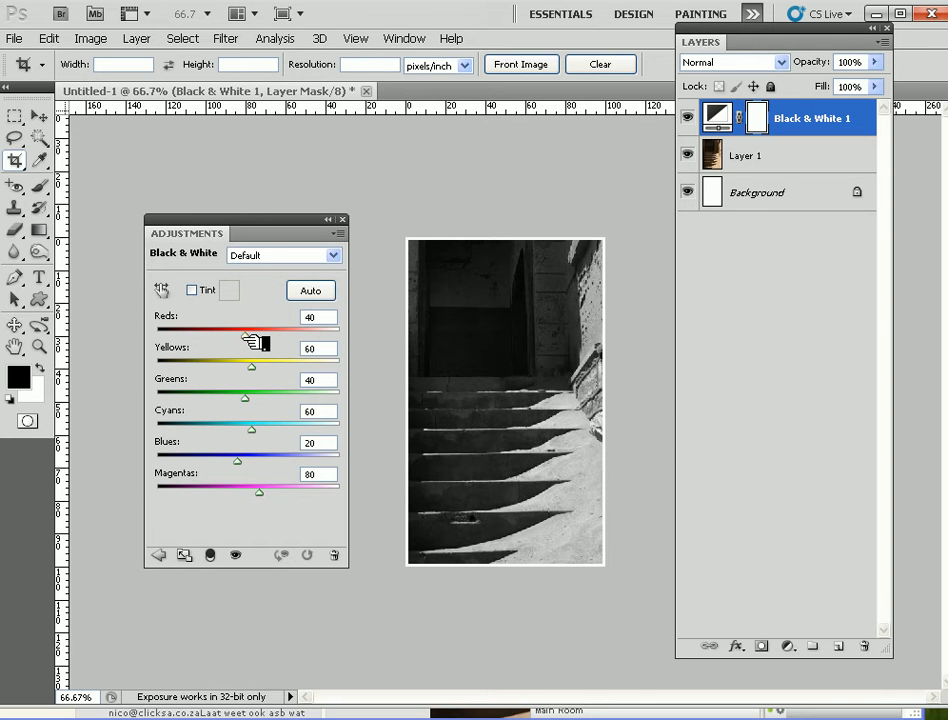
pyautogui.moveTo(253, 341); pyautogui.dragTo(289, 342)
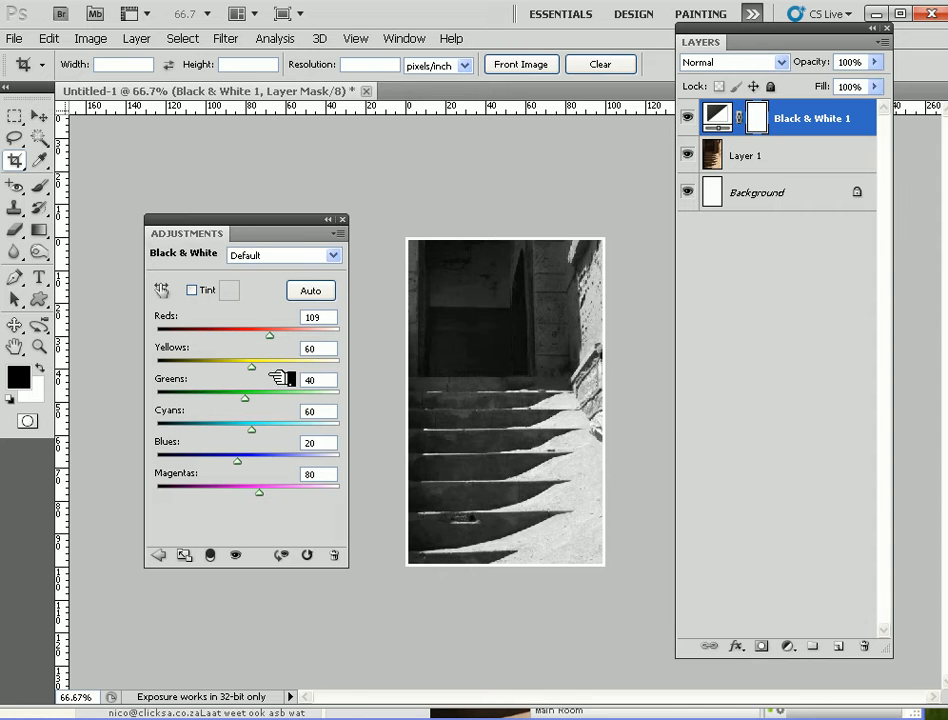
pyautogui.moveTo(263, 368); pyautogui.dragTo(264, 340)
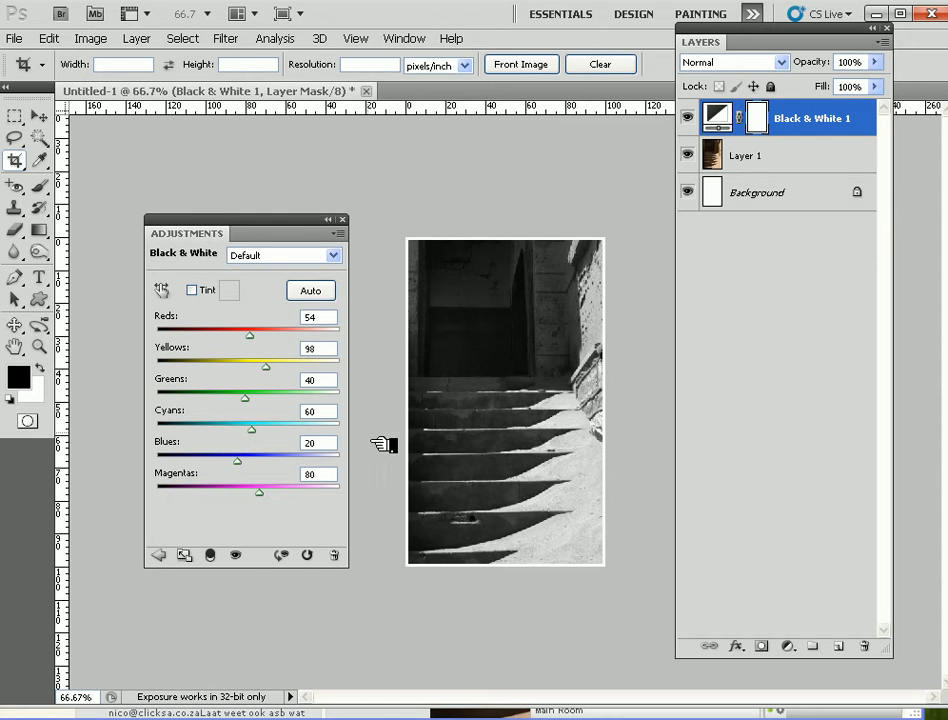
pyautogui.click(342, 219)
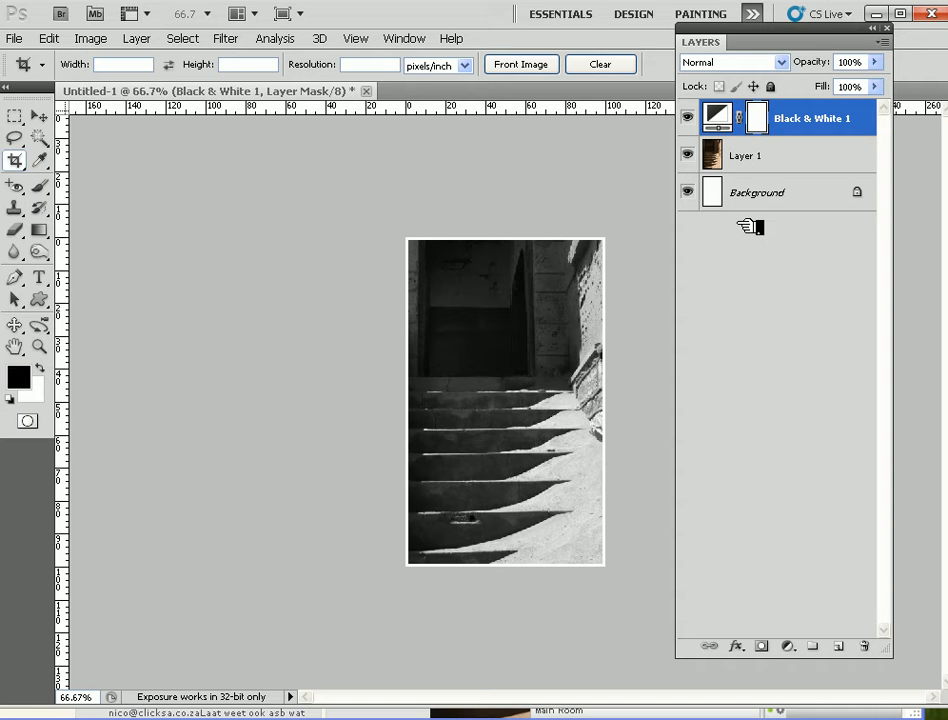
# - Apply a contrast Curves adjustment to Layer 1, mapping input 165 to output 191 and input 75 to output 52
pyautogui.click(780, 159)
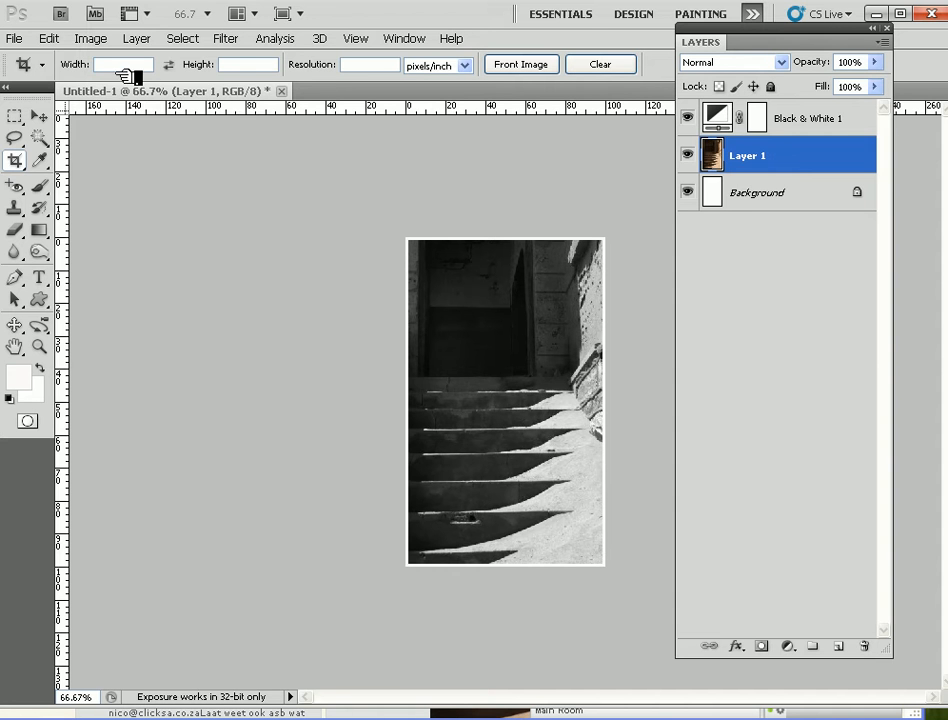
pyautogui.click(91, 40)
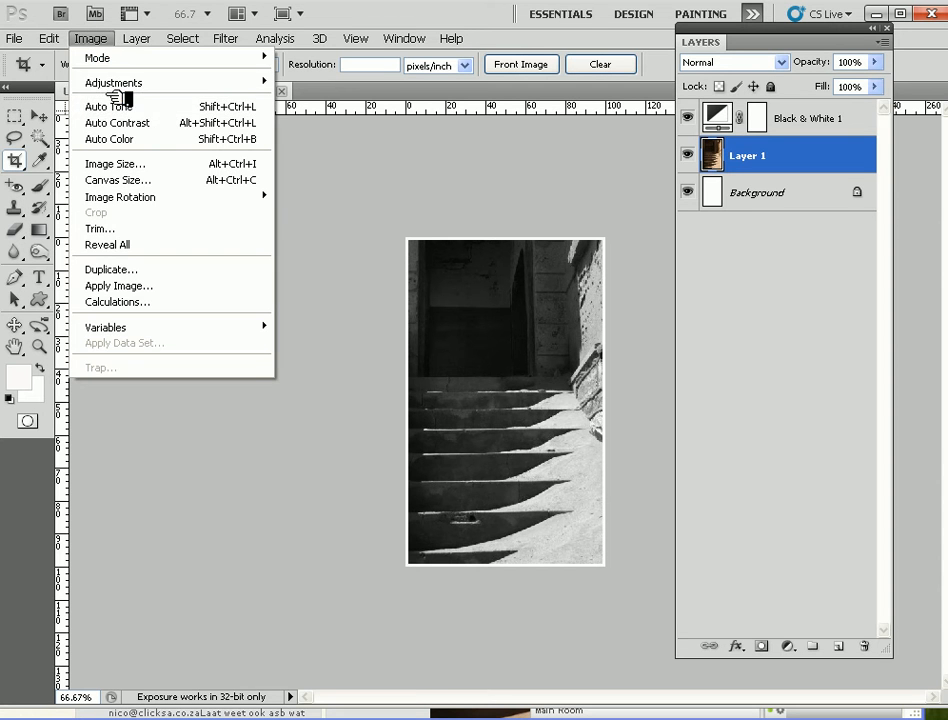
pyautogui.moveTo(127, 84)
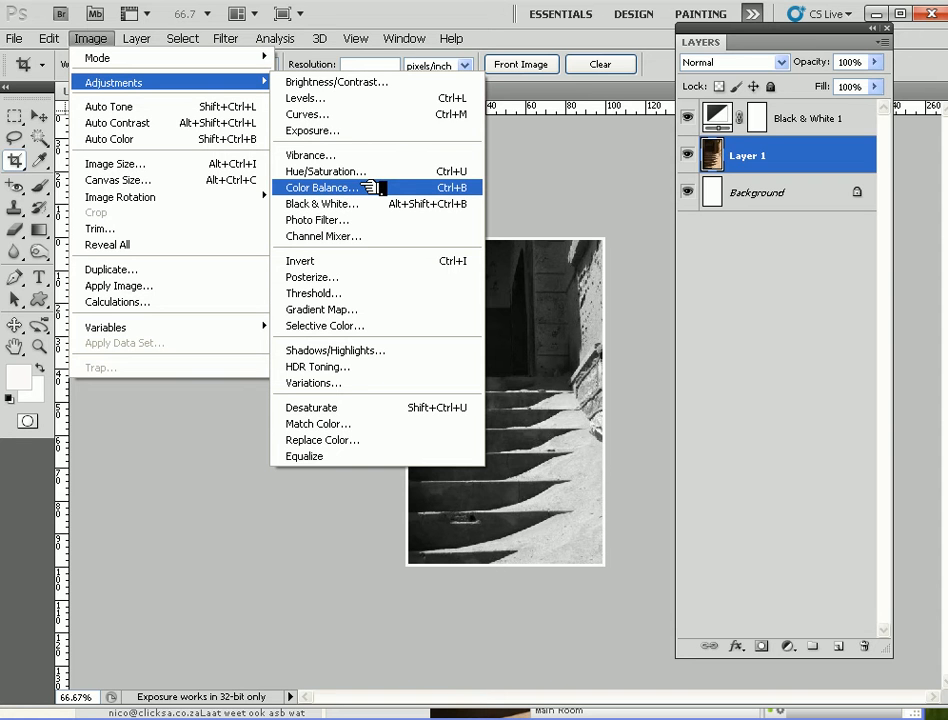
pyautogui.press('Escape')
pyautogui.press('i')
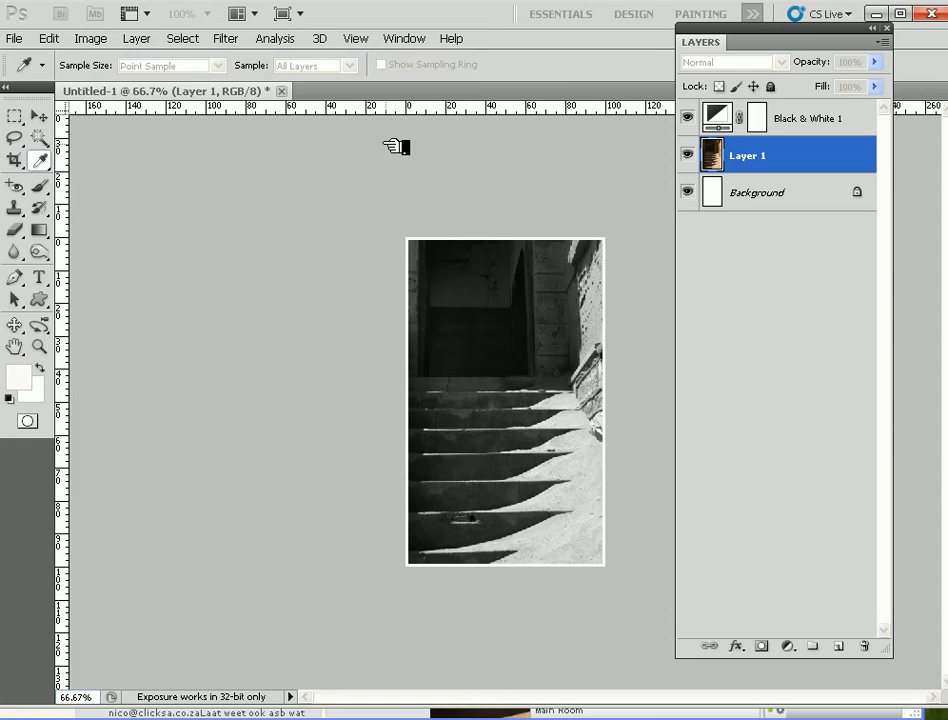
pyautogui.hotkey('ctrl', 'm')
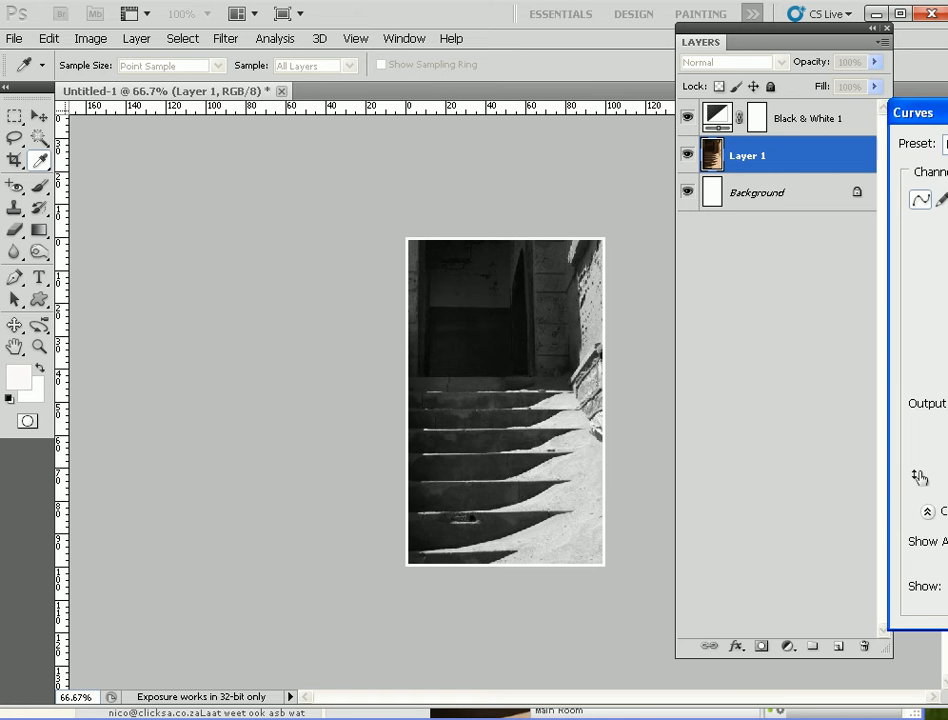
pyautogui.moveTo(945, 166); pyautogui.dragTo(276, 119)
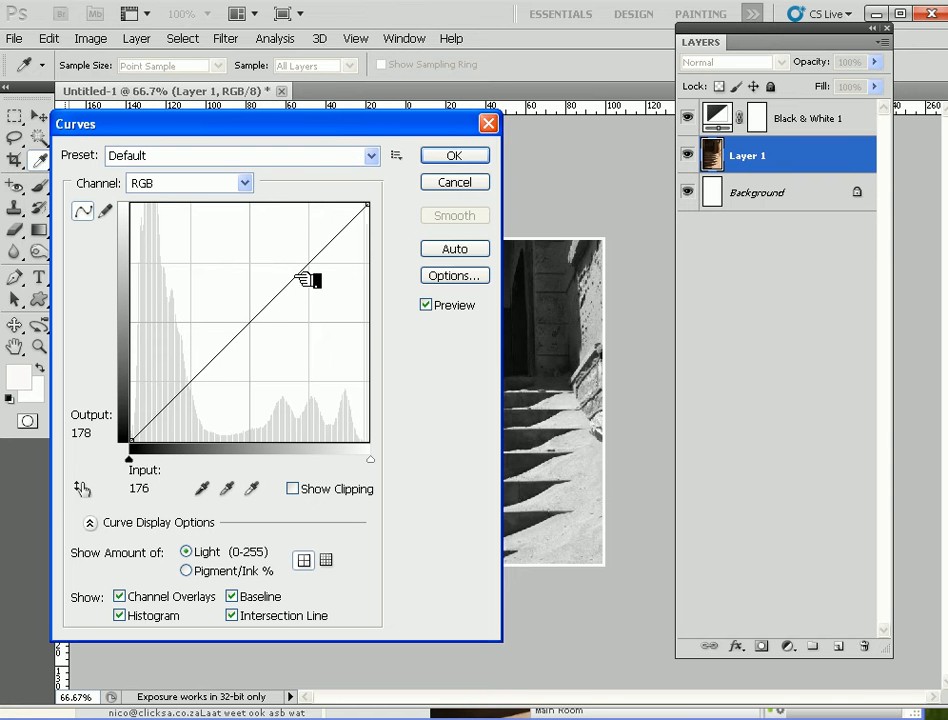
pyautogui.moveTo(308, 273); pyautogui.dragTo(294, 265)
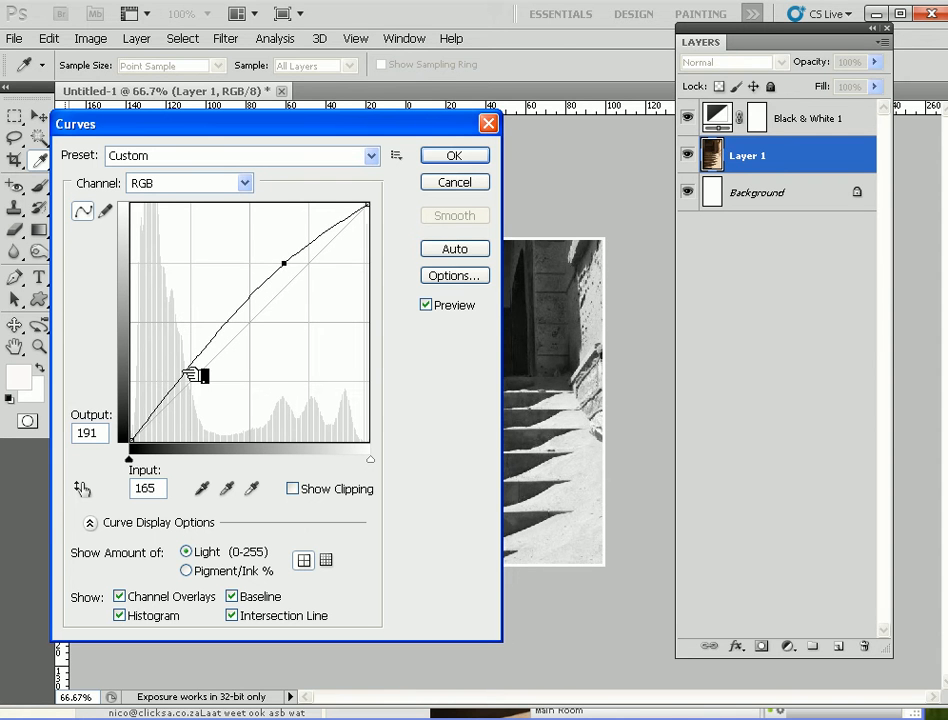
pyautogui.moveTo(184, 372); pyautogui.dragTo(206, 395)
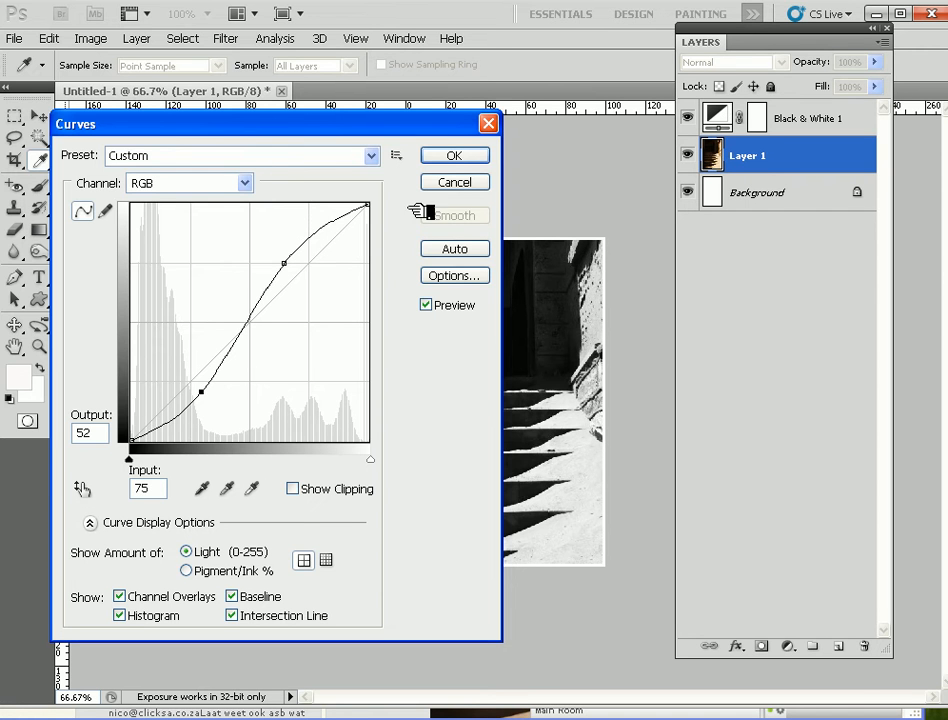
pyautogui.click(452, 157)
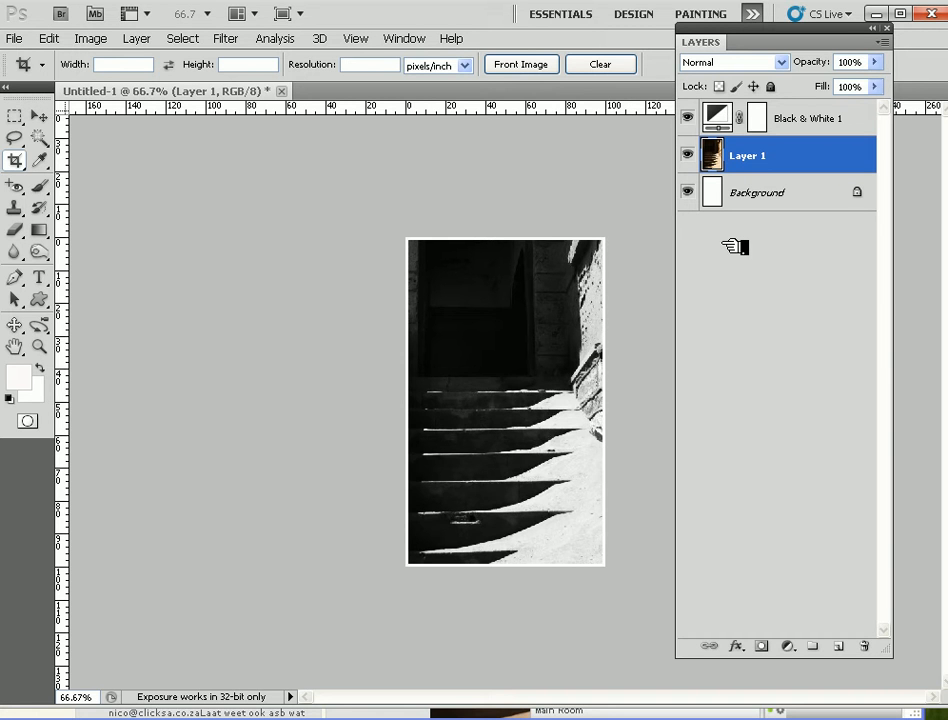
# - Compare the photo with and without the Curves adjustment, leaving the adjustment undone
pyautogui.hotkey('ctrl', 'z')
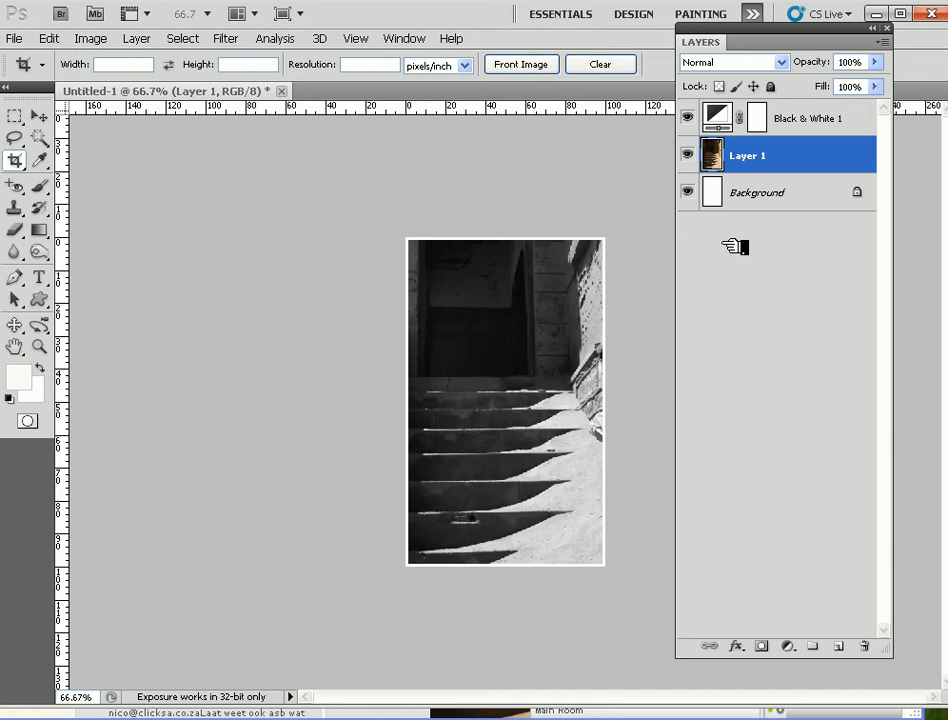
pyautogui.hotkey('ctrl', 'z')
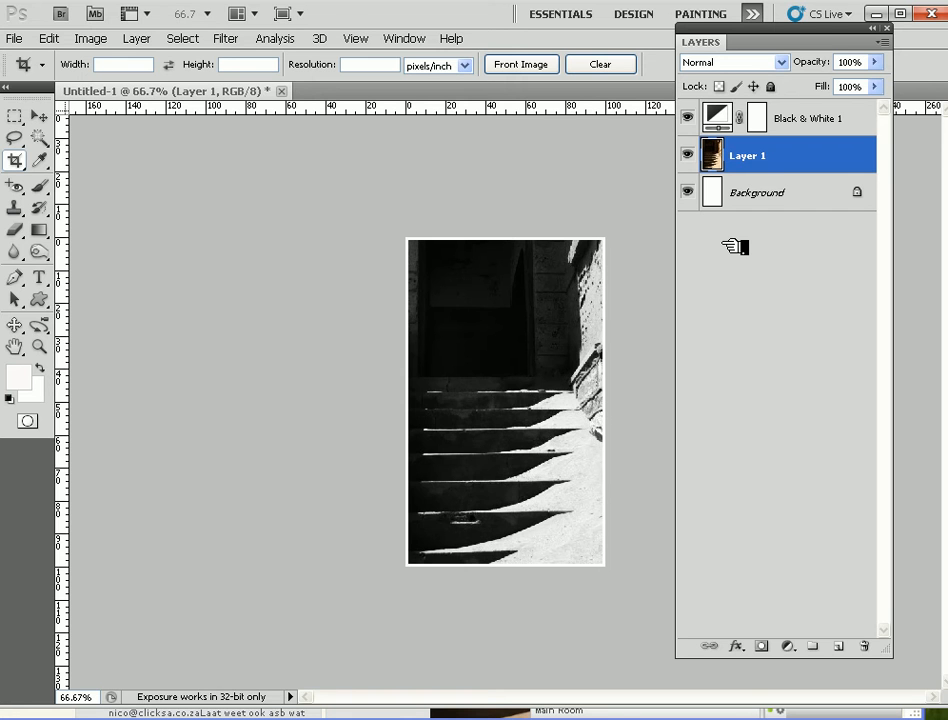
pyautogui.hotkey('ctrl', 'z')
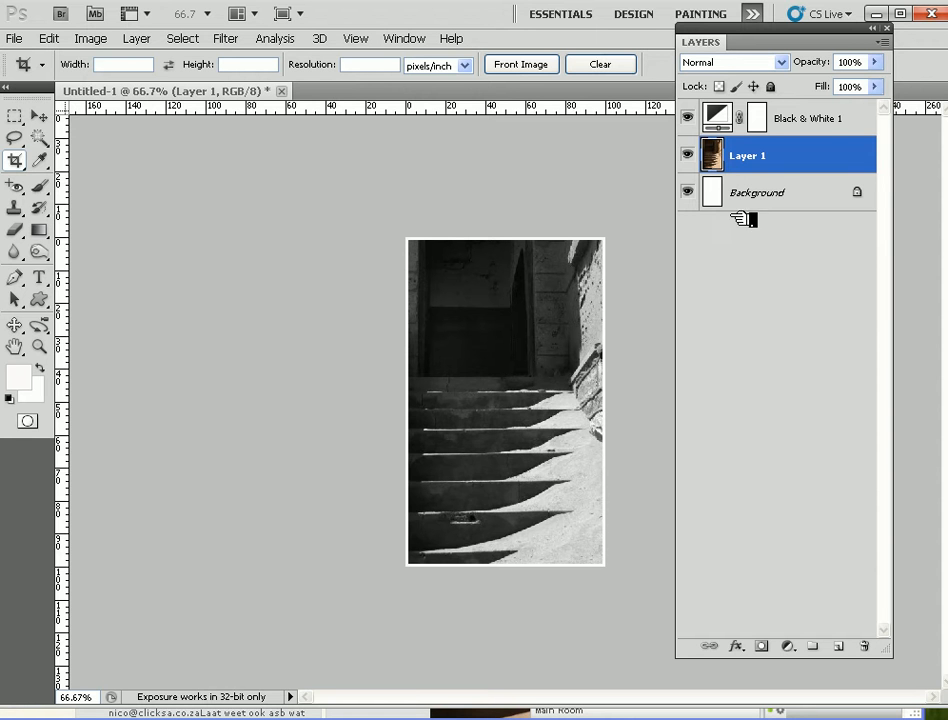
# - Hide the Black & White adjustment and step back through the history to the uncropped, borderless colour photo
pyautogui.click(687, 118)
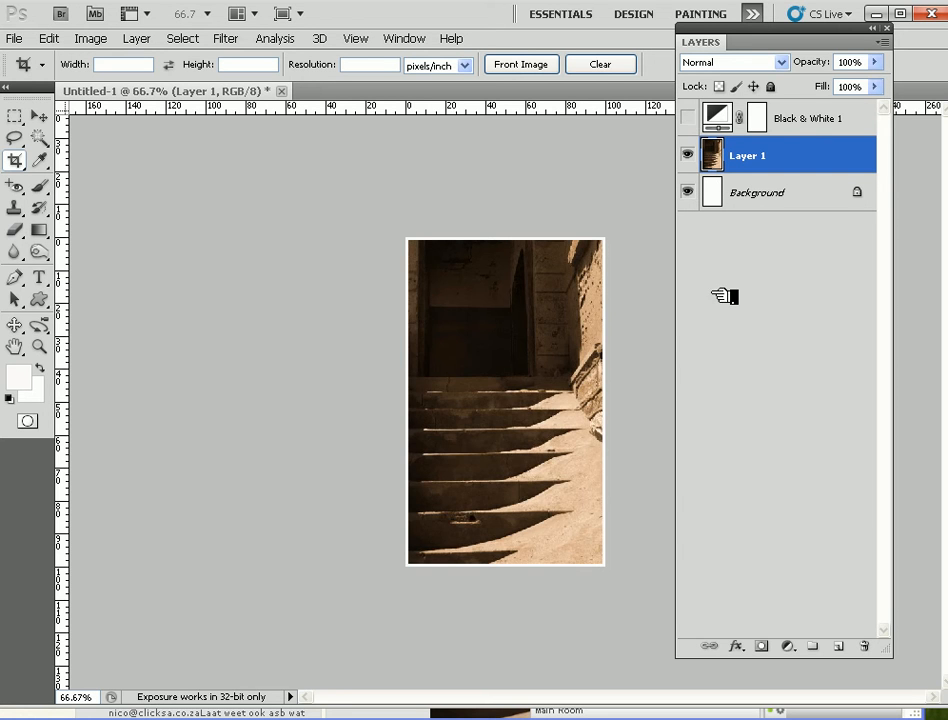
pyautogui.moveTo(750, 158); pyautogui.dragTo(415, 40)
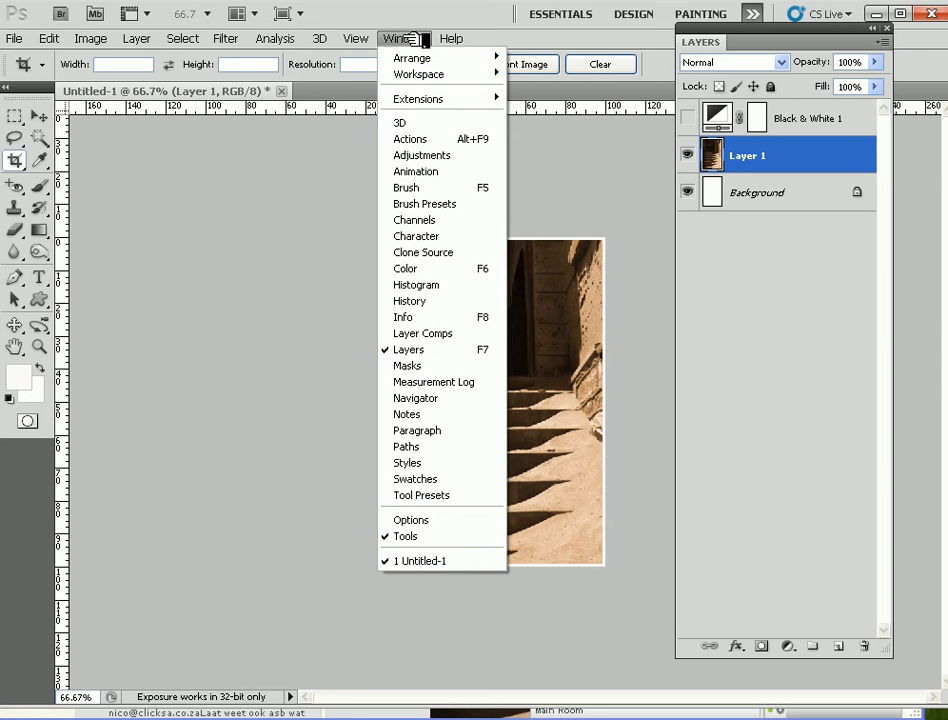
pyautogui.click(430, 300)
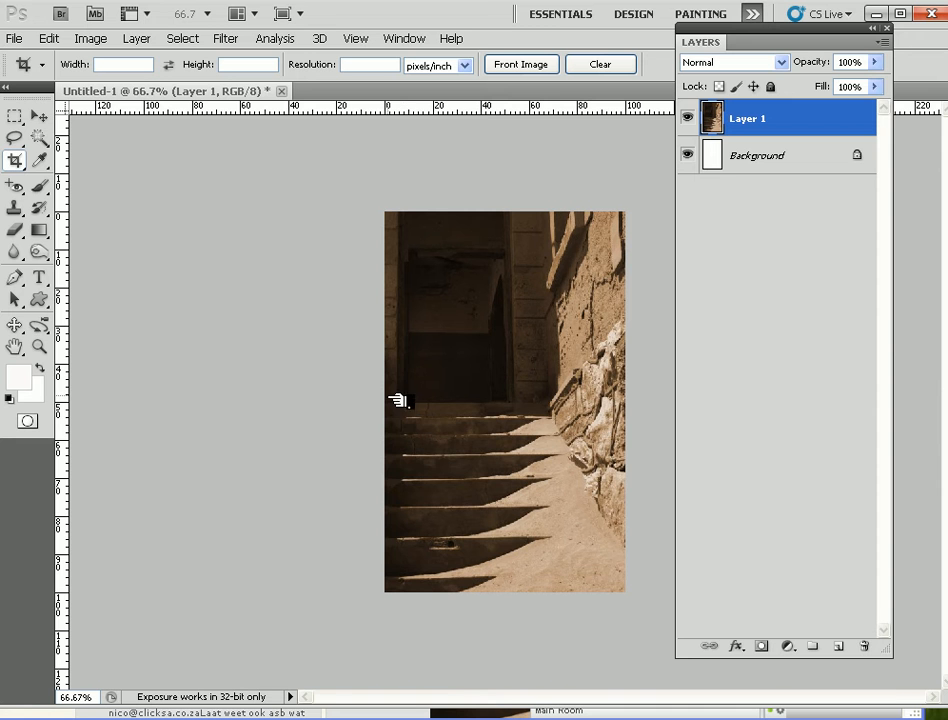
# - Crop away about a third of the photo's height from its top, keeping the full width
pyautogui.moveTo(396, 363); pyautogui.dragTo(631, 590)
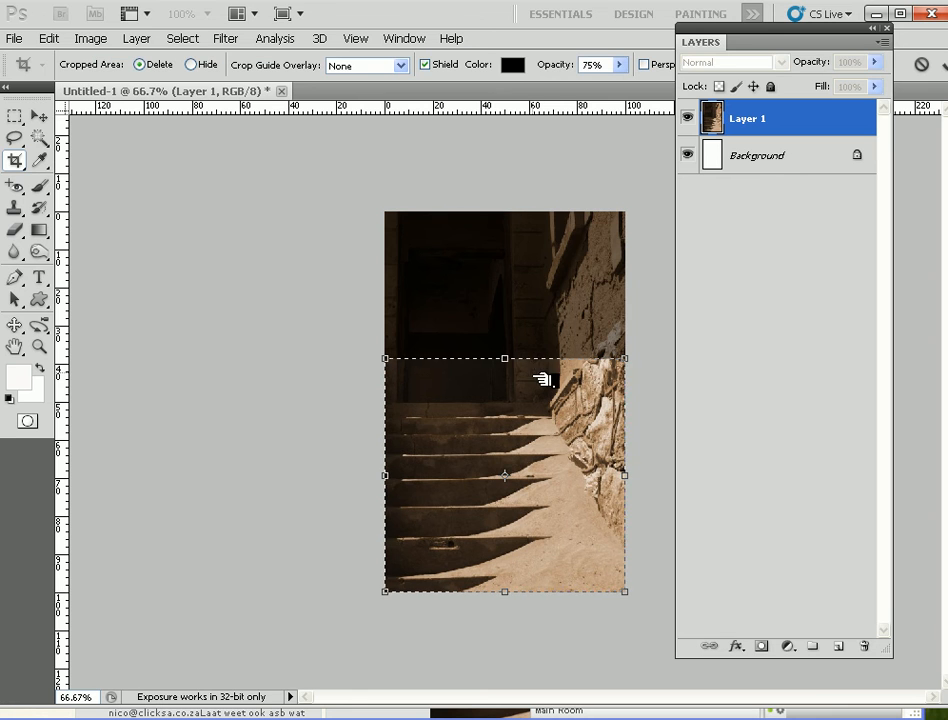
pyautogui.moveTo(527, 358); pyautogui.dragTo(522, 335)
pyautogui.press('Return')
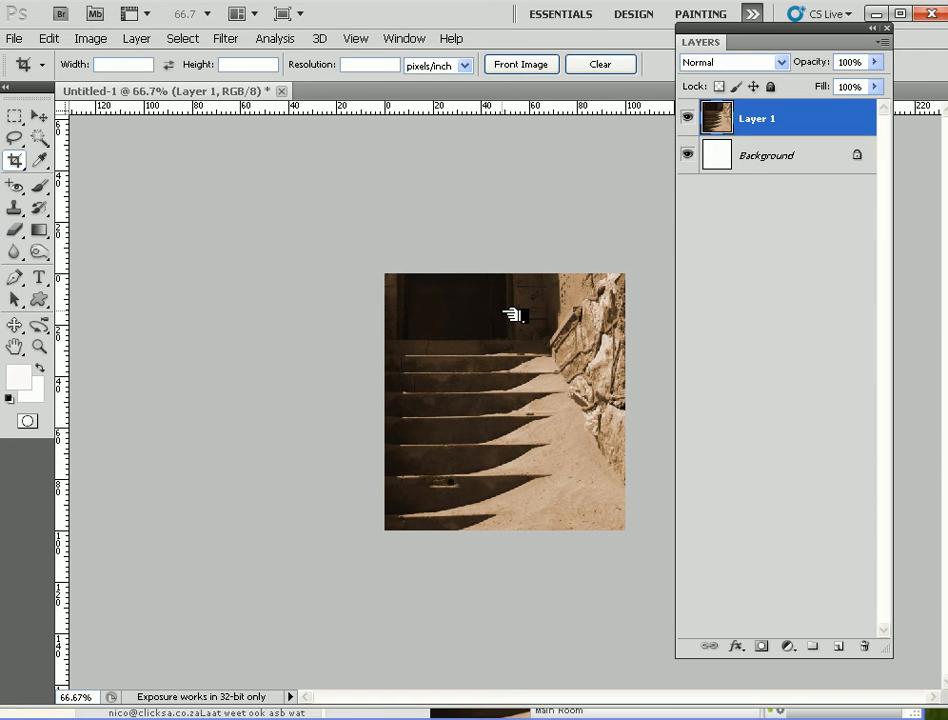
# - Apply Levels to the cropped photo with input black point 8 and white point 216
pyautogui.hotkey('ctrl', 'l')
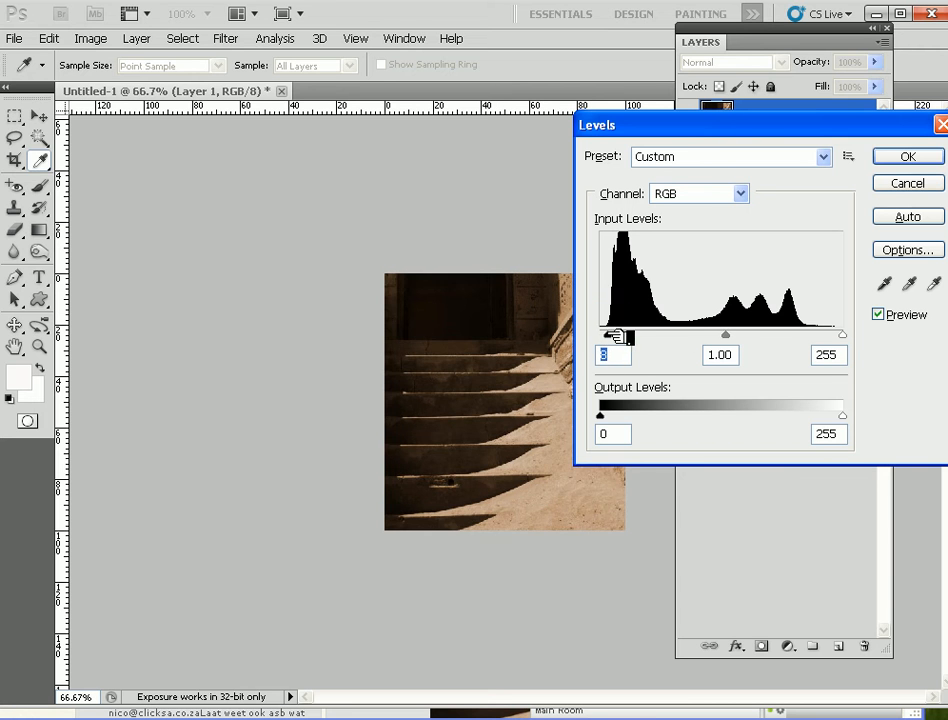
pyautogui.moveTo(848, 337); pyautogui.dragTo(811, 336)
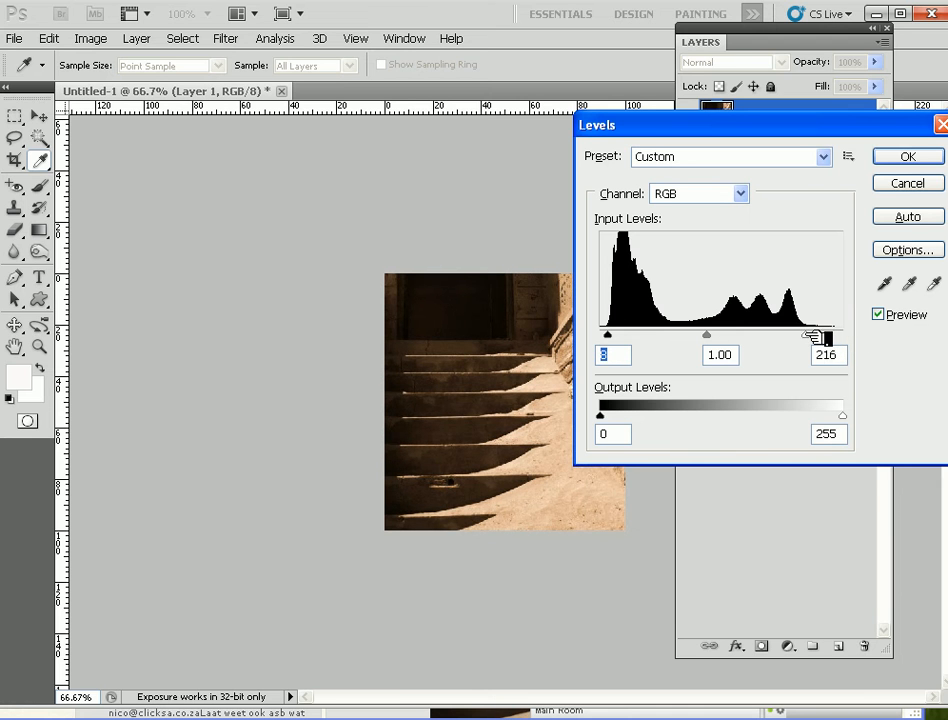
pyautogui.click(907, 157)
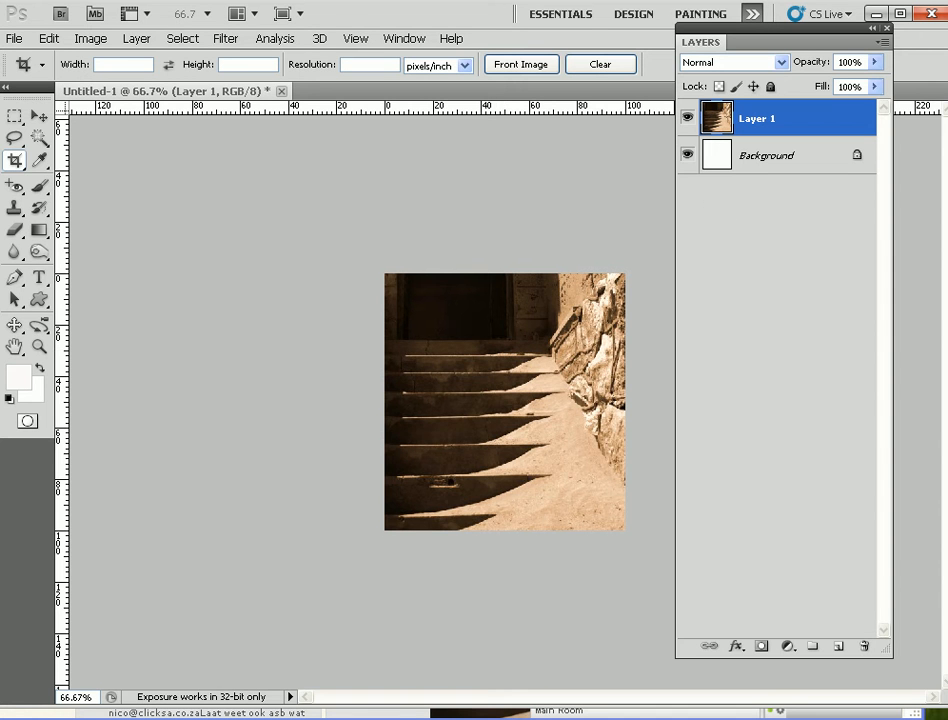
# - Undo the Levels change and the top crop, and instead crop about 15% of the width off the photo's right side
pyautogui.hotkey('ctrl', 'alt', 'z')
pyautogui.hotkey('ctrl', 'alt', 'z')
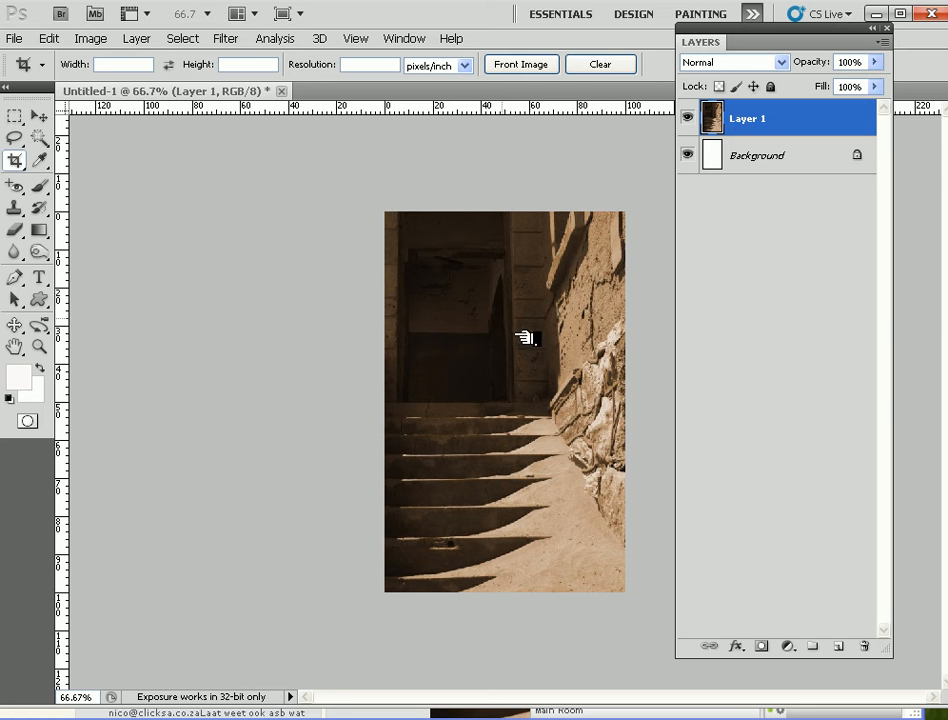
pyautogui.moveTo(397, 214); pyautogui.dragTo(600, 593)
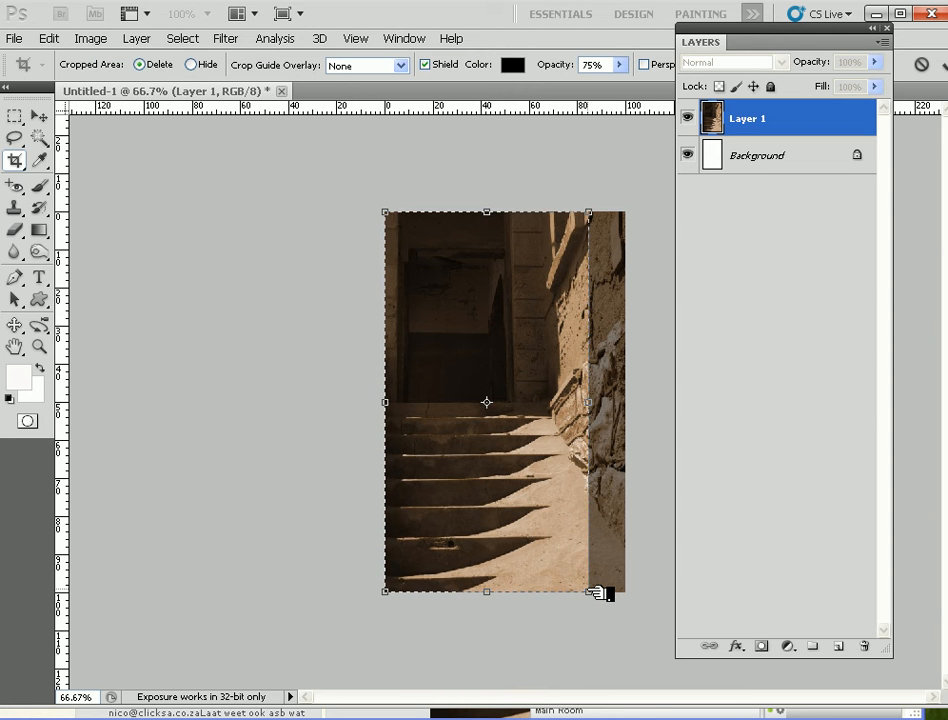
pyautogui.press('Return')
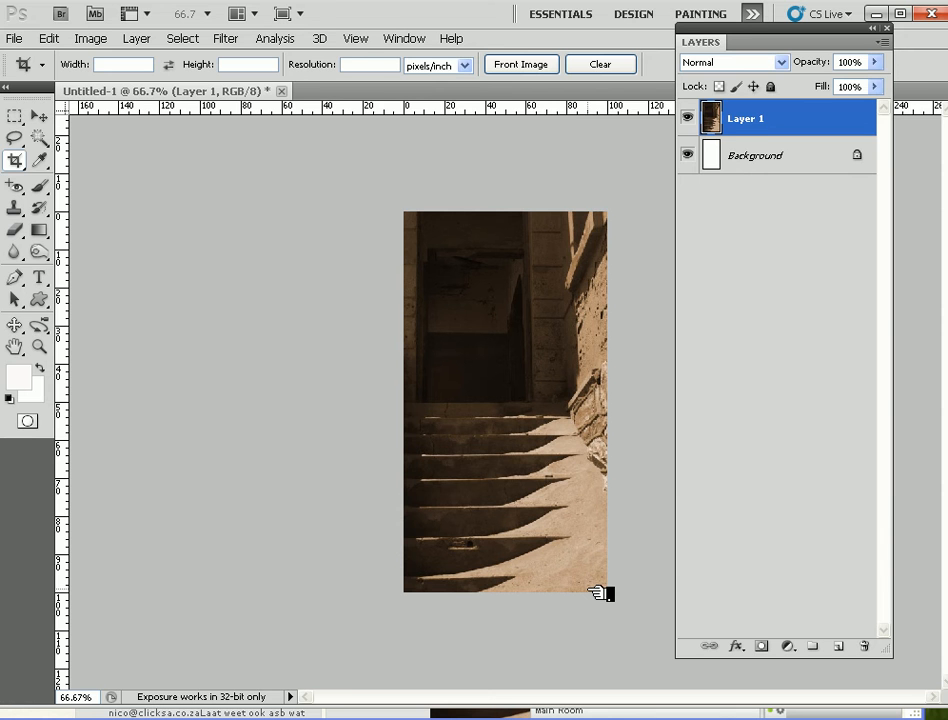
# - Try Levels on Layer 1 with RGB input black point 2 and white point 214
pyautogui.hotkey('ctrl', 'l')
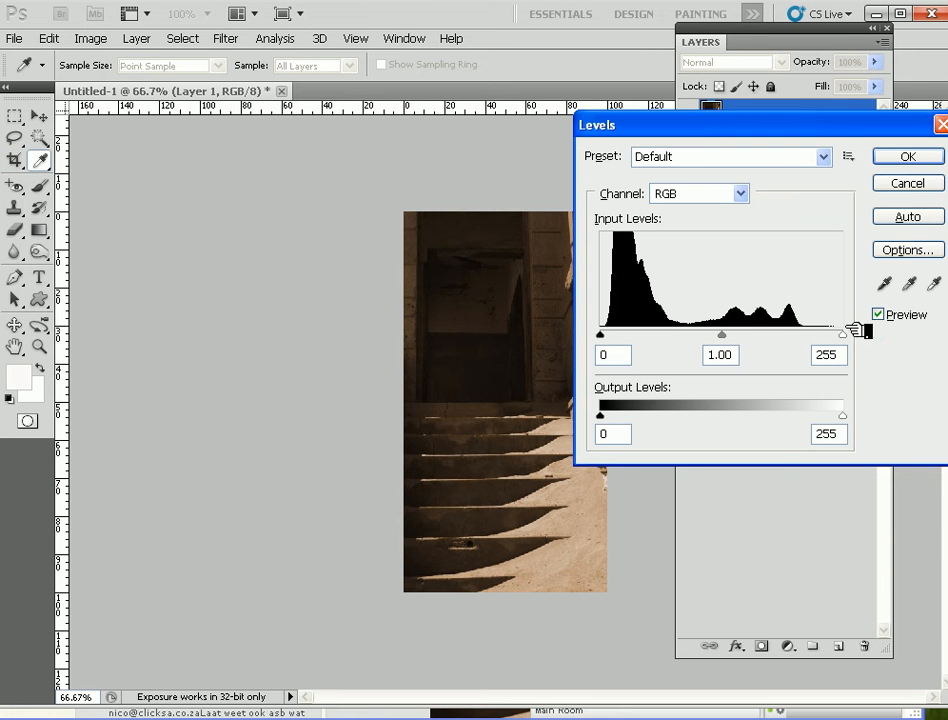
pyautogui.moveTo(848, 334); pyautogui.dragTo(818, 336)
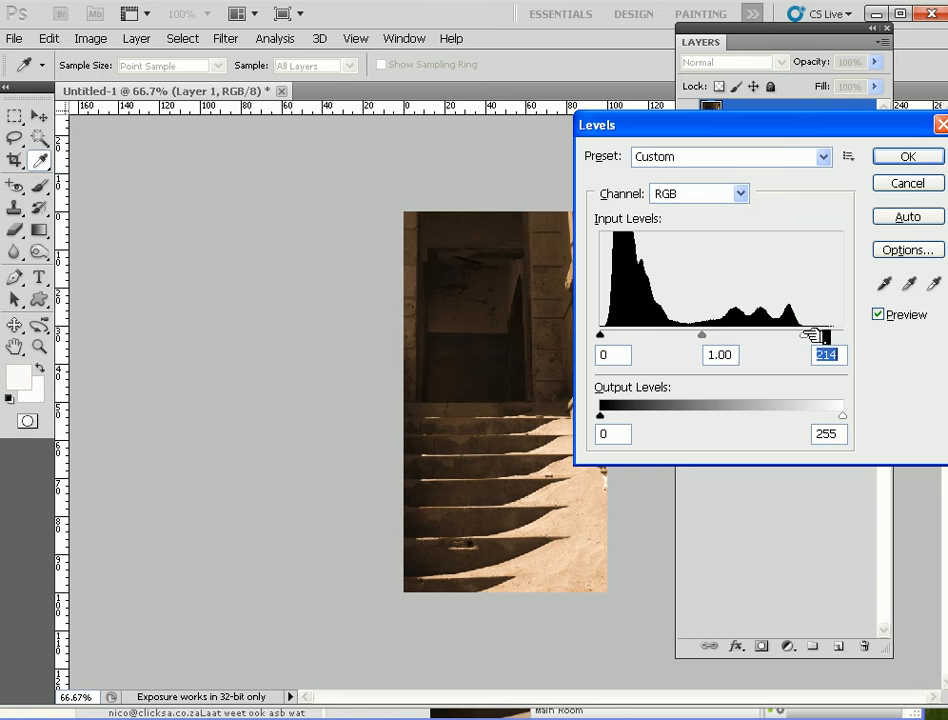
pyautogui.moveTo(601, 335); pyautogui.dragTo(605, 335)
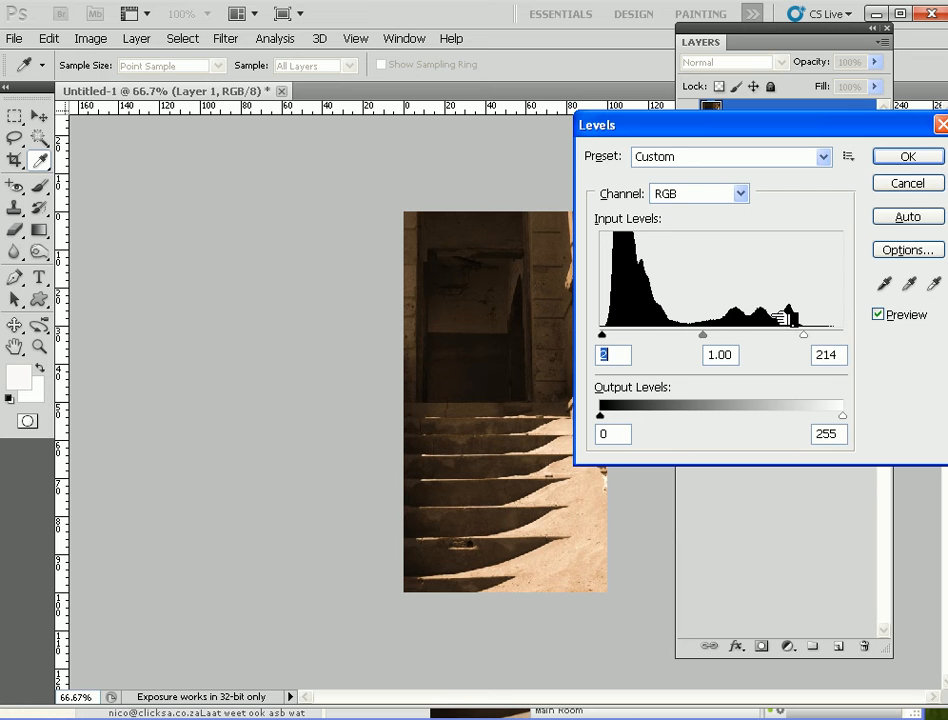
# - Try Red channel input levels of 13 and 230, and discard all the Levels changes
pyautogui.click(745, 196)
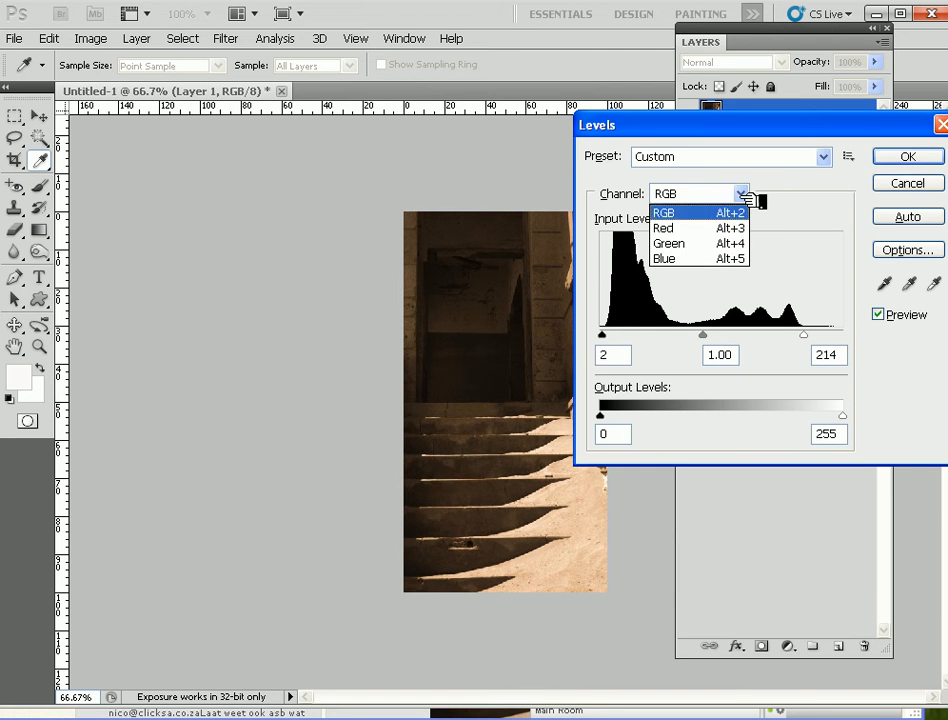
pyautogui.click(670, 229)
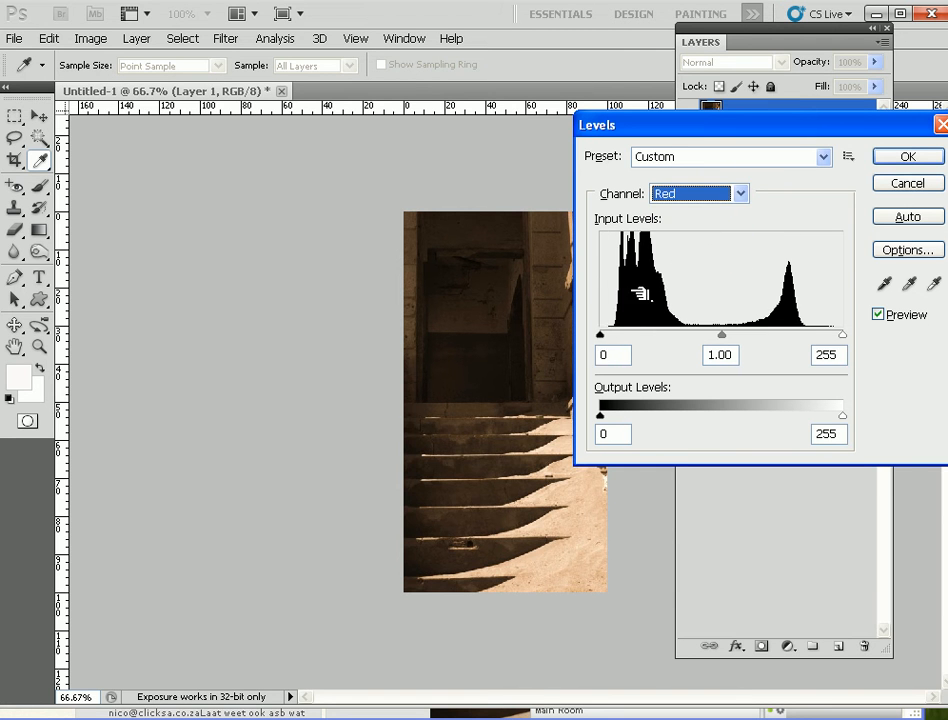
pyautogui.moveTo(603, 335); pyautogui.dragTo(617, 337)
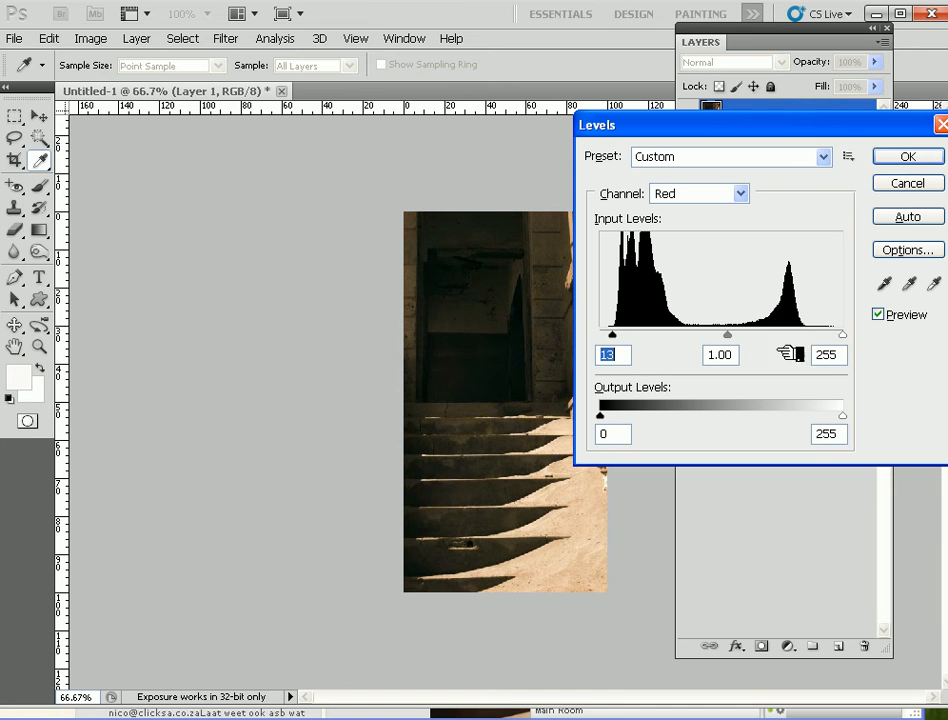
pyautogui.moveTo(845, 337); pyautogui.dragTo(825, 336)
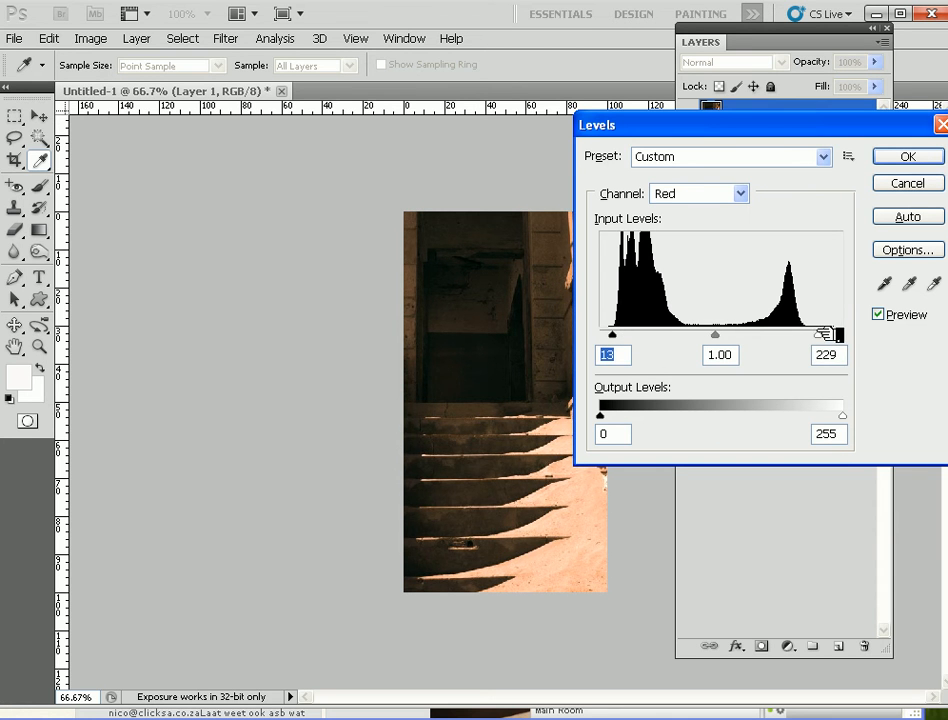
pyautogui.click(829, 334)
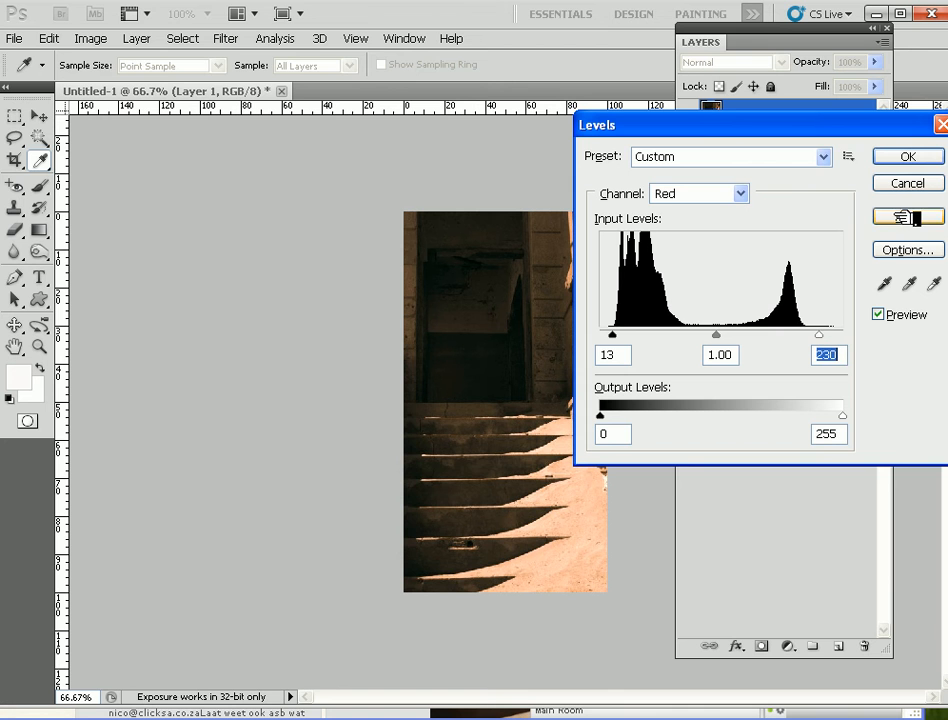
pyautogui.click(907, 184)
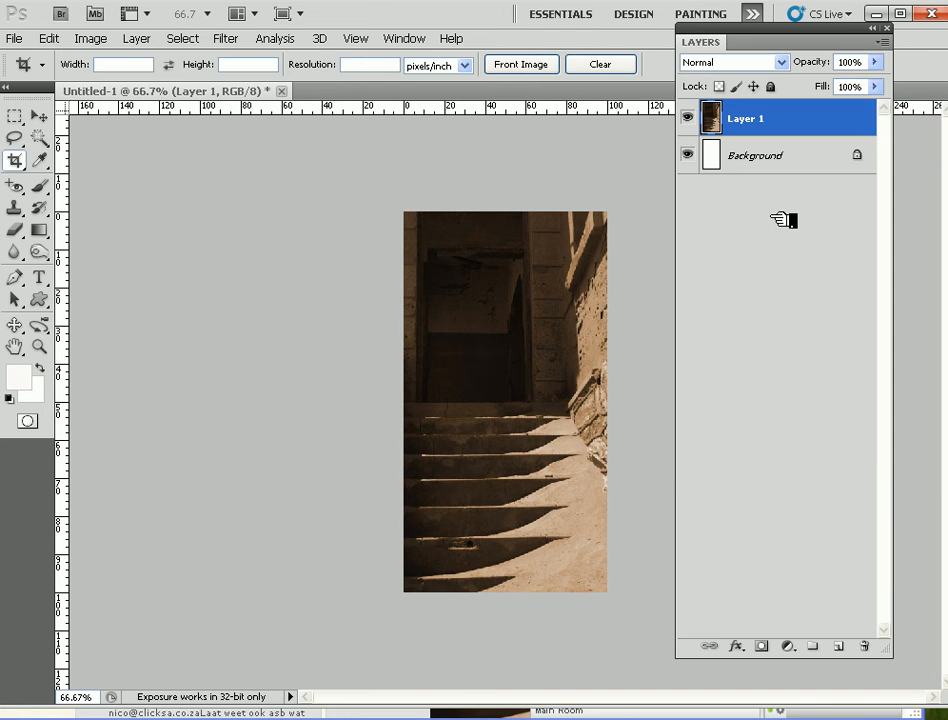
# - Apply Levels to Layer 1 with RGB input black point 3 and white point 212
pyautogui.click(100, 40)
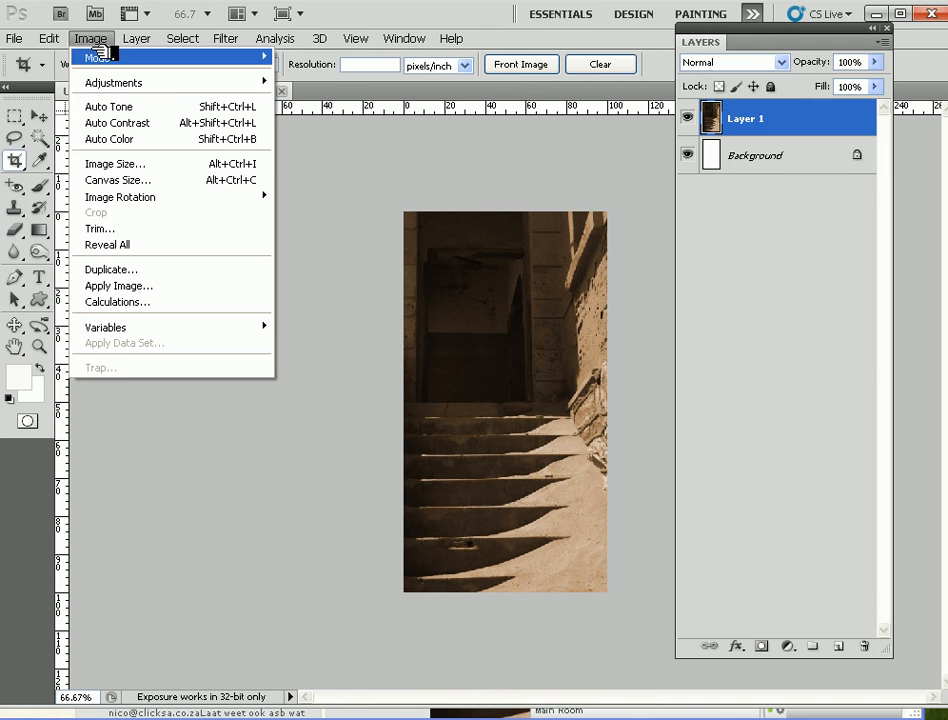
pyautogui.moveTo(150, 83)
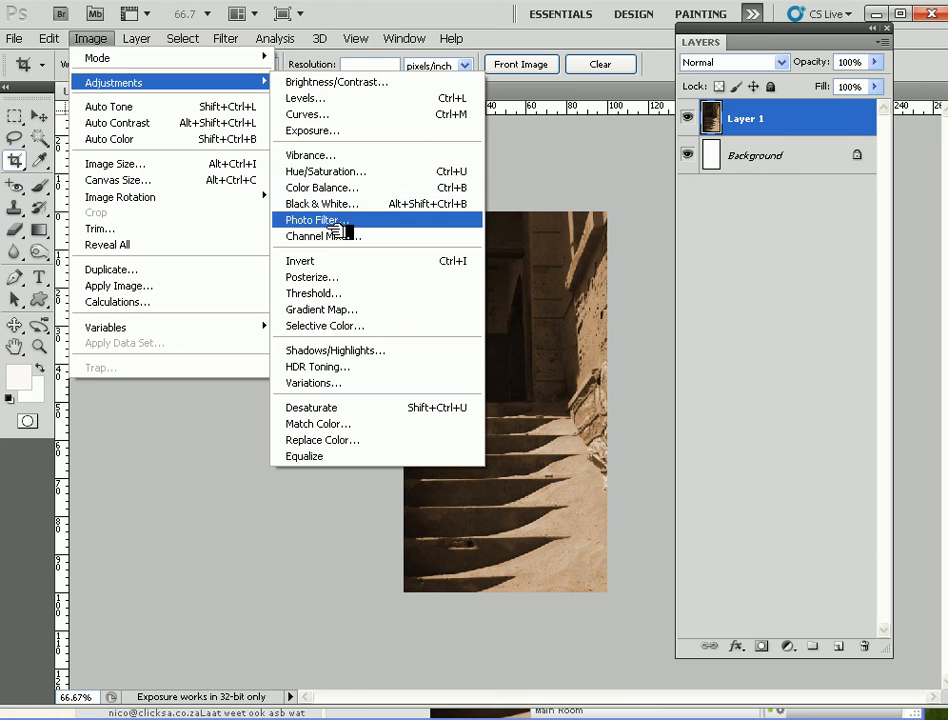
pyautogui.click(350, 99)
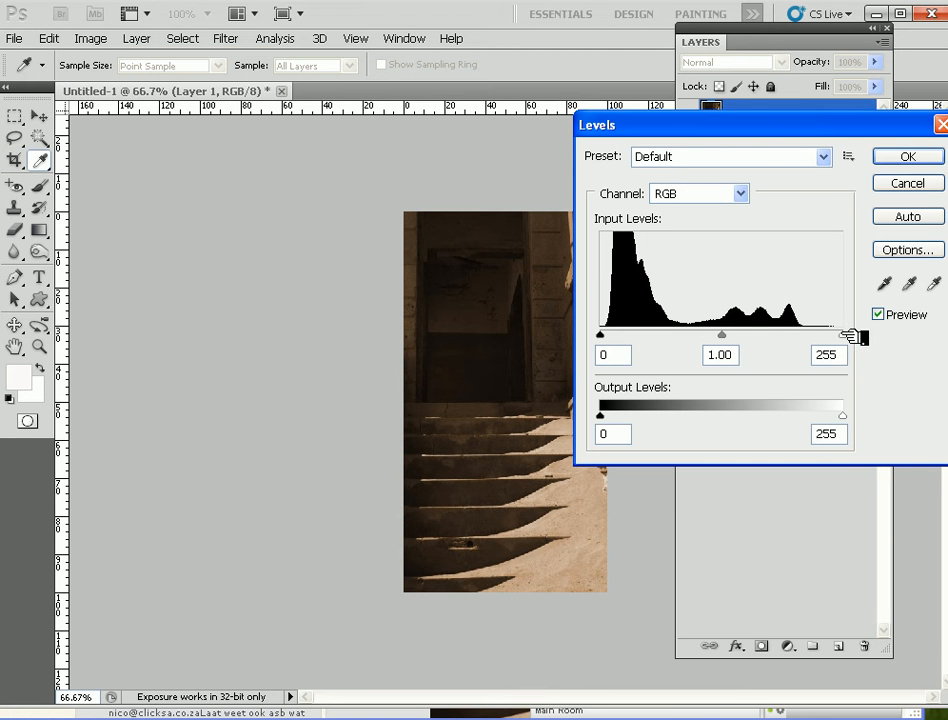
pyautogui.moveTo(848, 336); pyautogui.dragTo(802, 334)
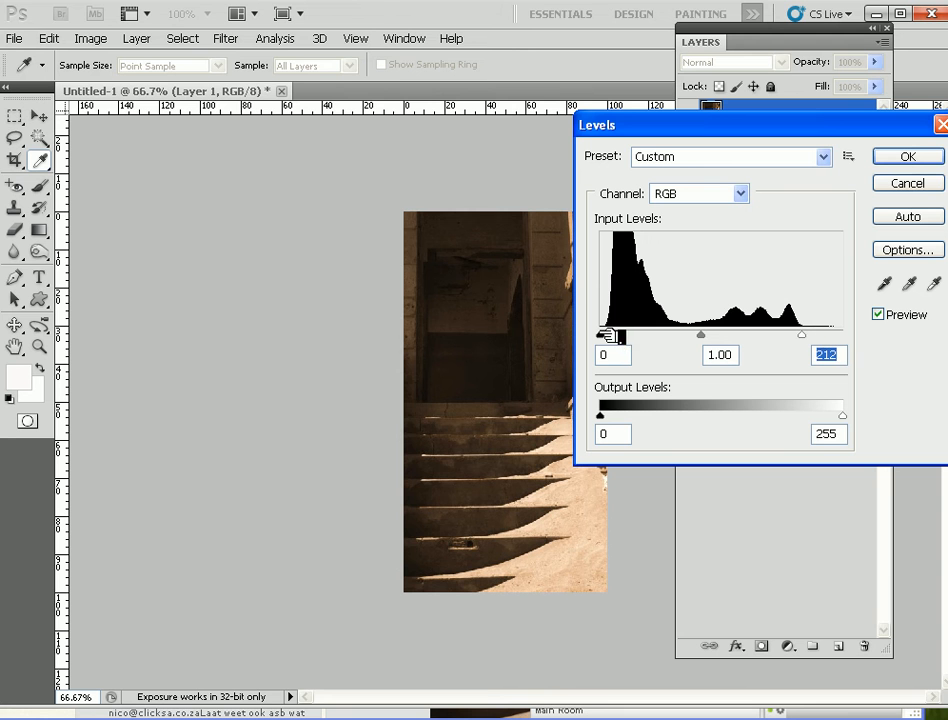
pyautogui.moveTo(608, 336); pyautogui.dragTo(612, 336)
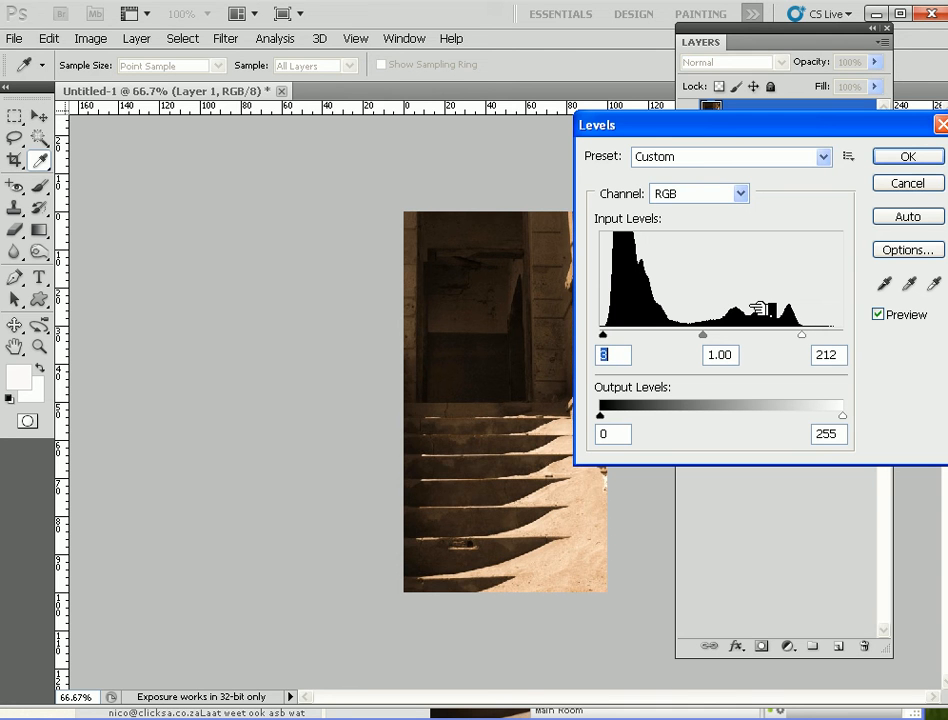
pyautogui.click(922, 156)
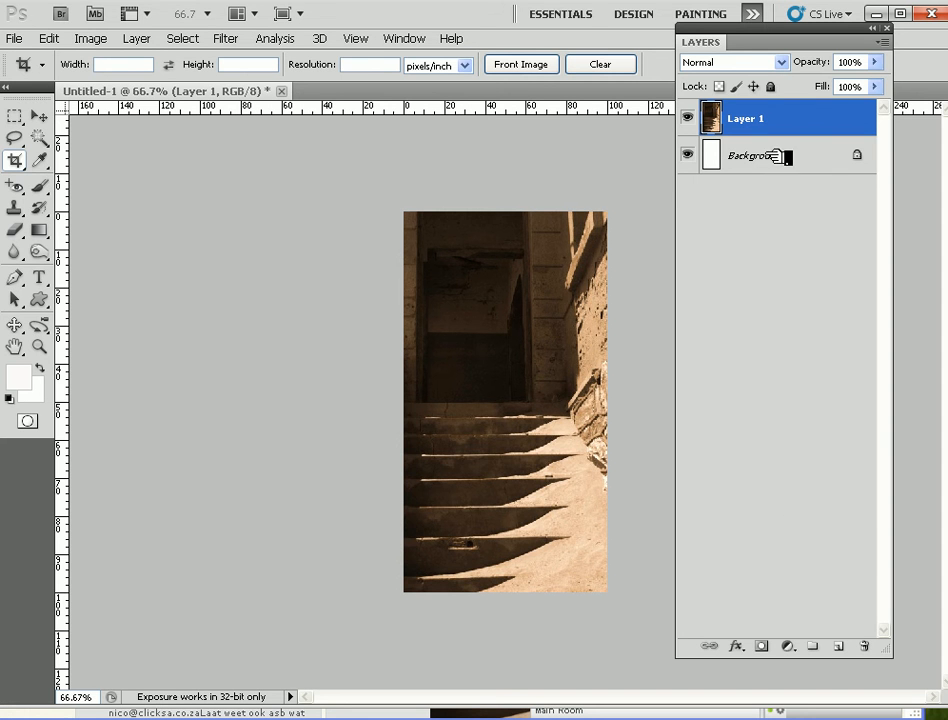
# - Duplicate Layer 1 and brighten the copy with a Levels midtone value of about 1.27
pyautogui.moveTo(792, 117); pyautogui.dragTo(853, 648)
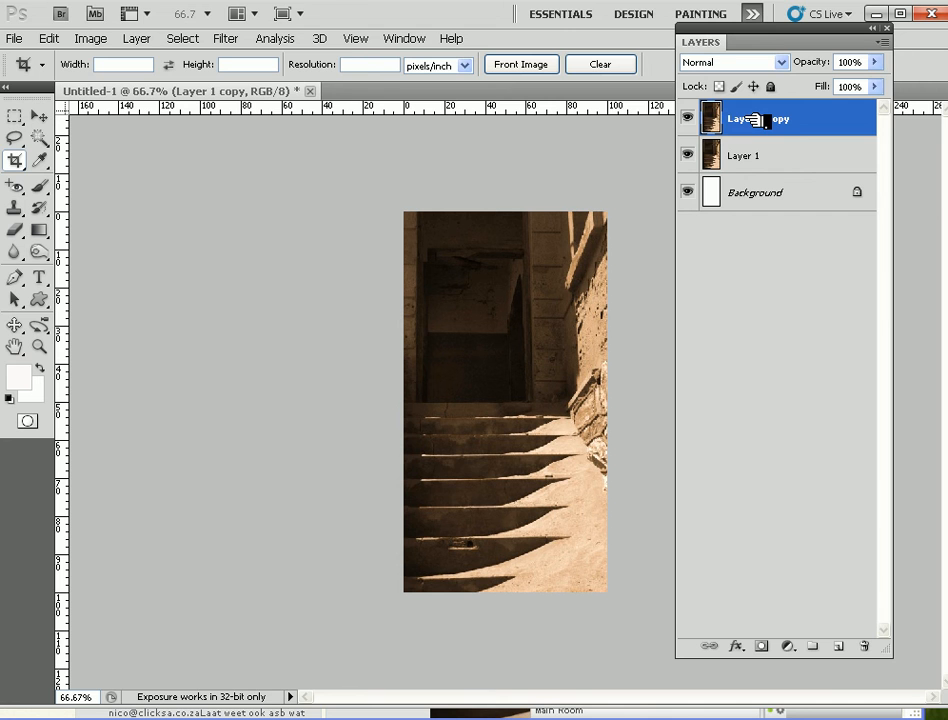
pyautogui.hotkey('ctrl', 'l')
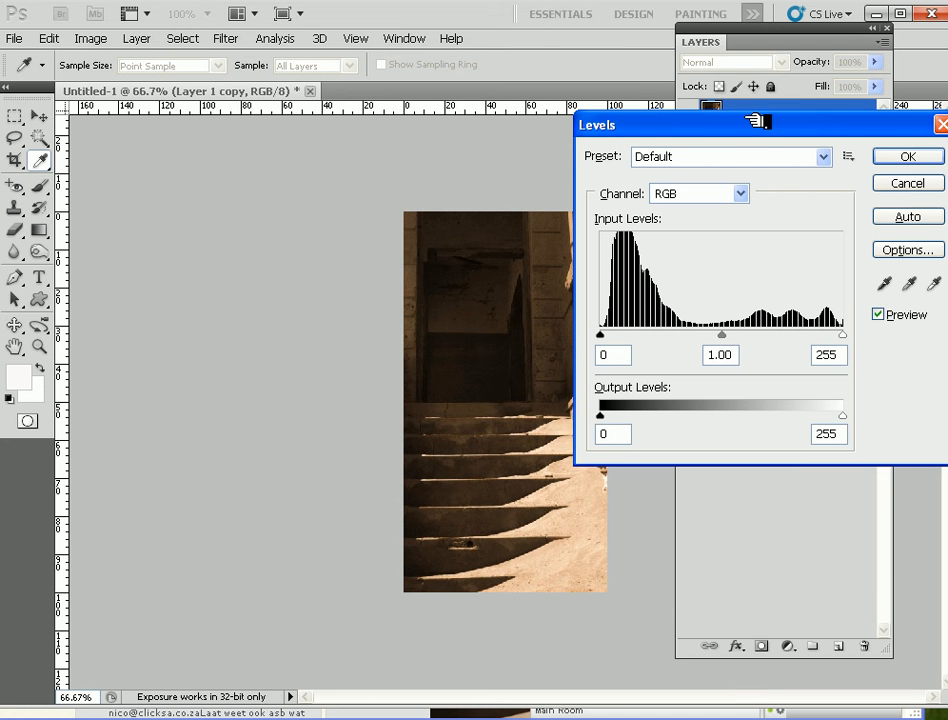
pyautogui.moveTo(727, 338); pyautogui.dragTo(713, 338)
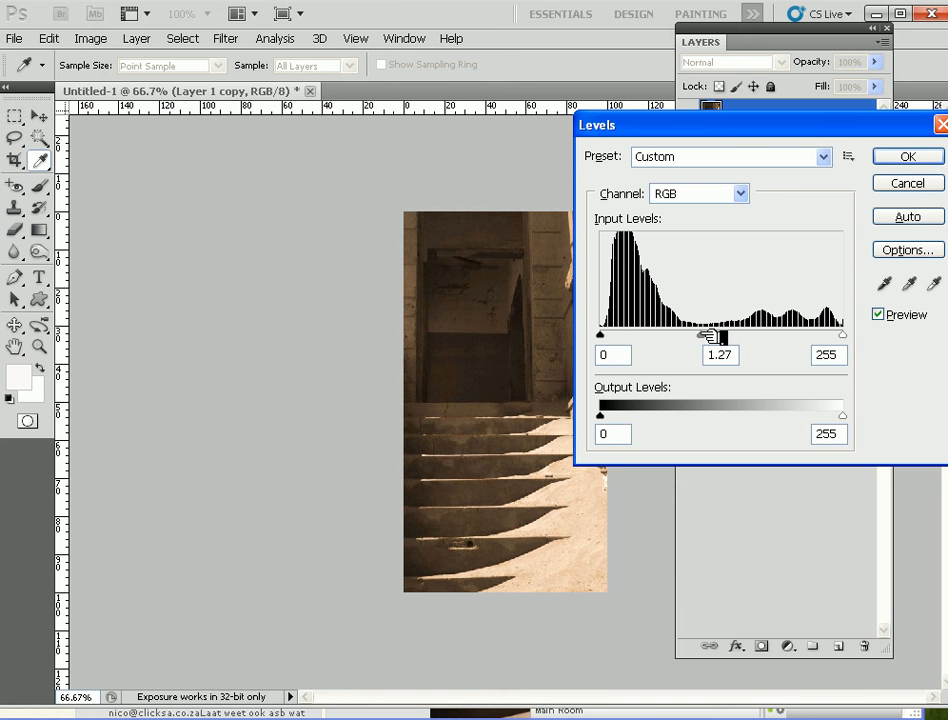
pyautogui.click(908, 184)
pyautogui.press('c')
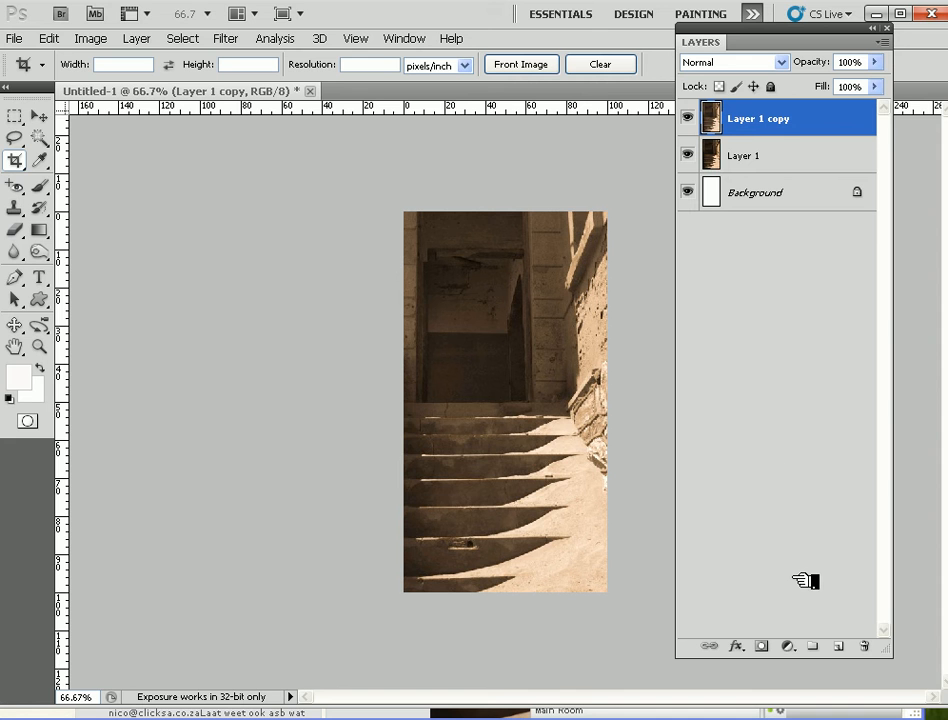
# - Add a layer mask to Layer 1 copy and ready the Gradient tool for it
pyautogui.click(762, 646)
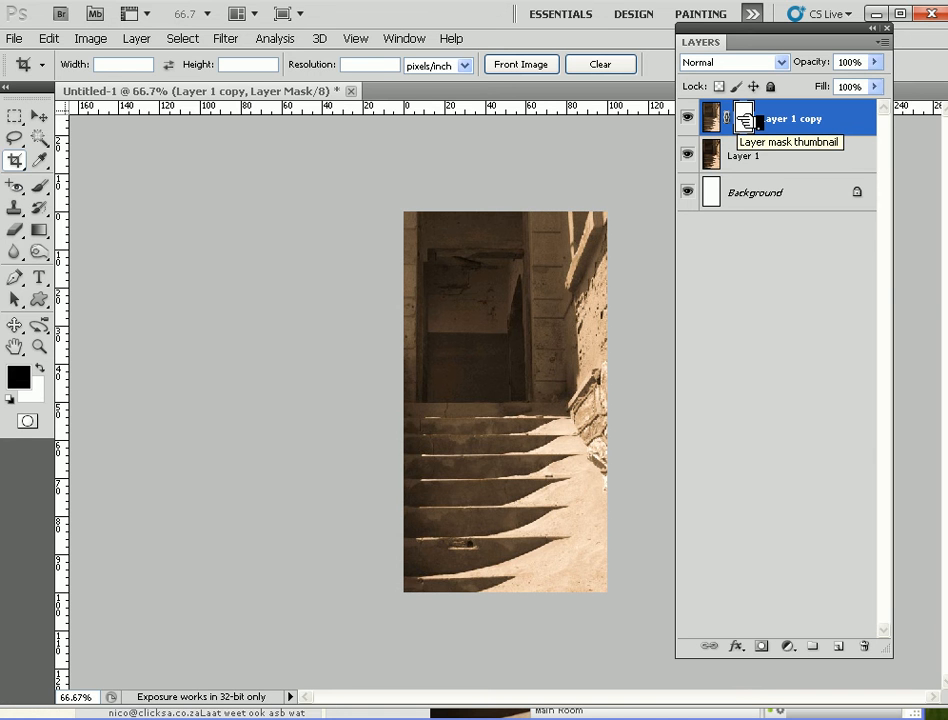
pyautogui.moveTo(745, 119); pyautogui.dragTo(378, 221)
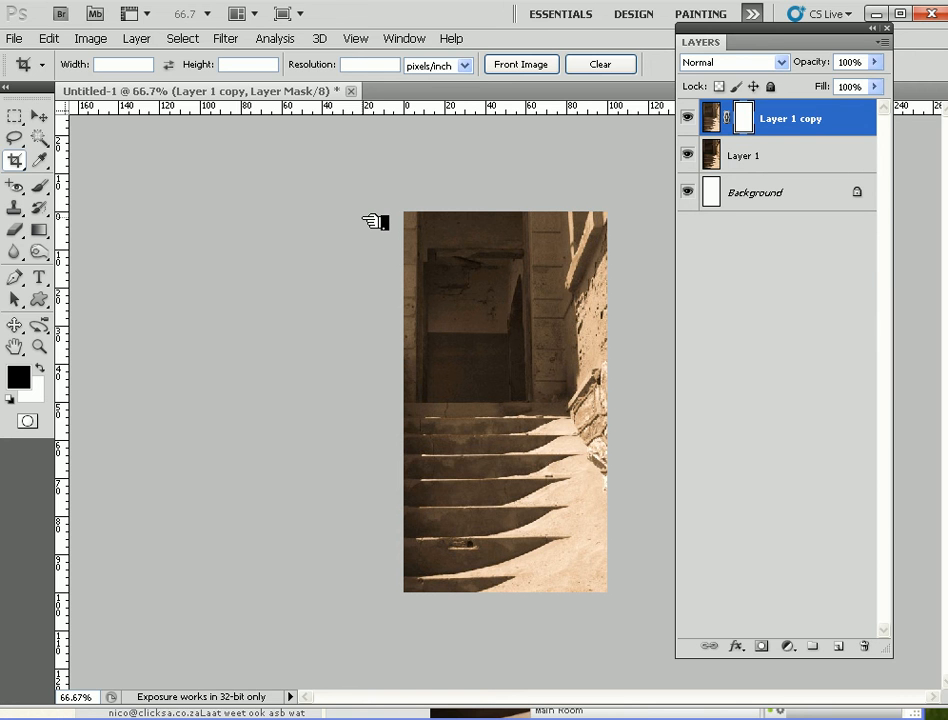
pyautogui.press('g')
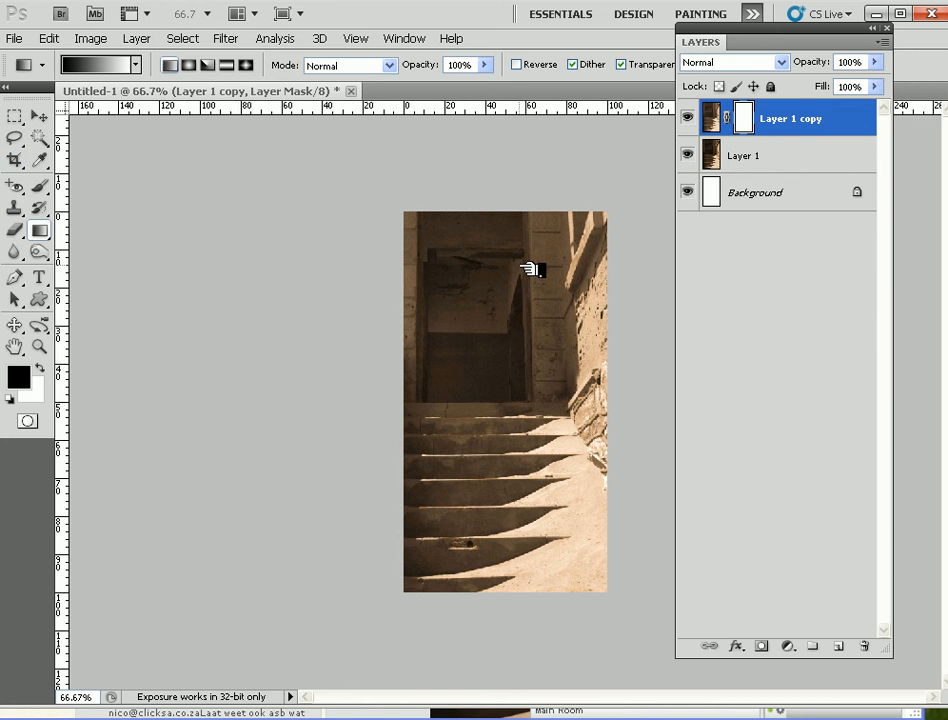
# - Try black-to-white gradients on the mask, one starting at the photo's top edge and one at the top stair, undoing each
pyautogui.moveTo(503, 213); pyautogui.dragTo(510, 497)
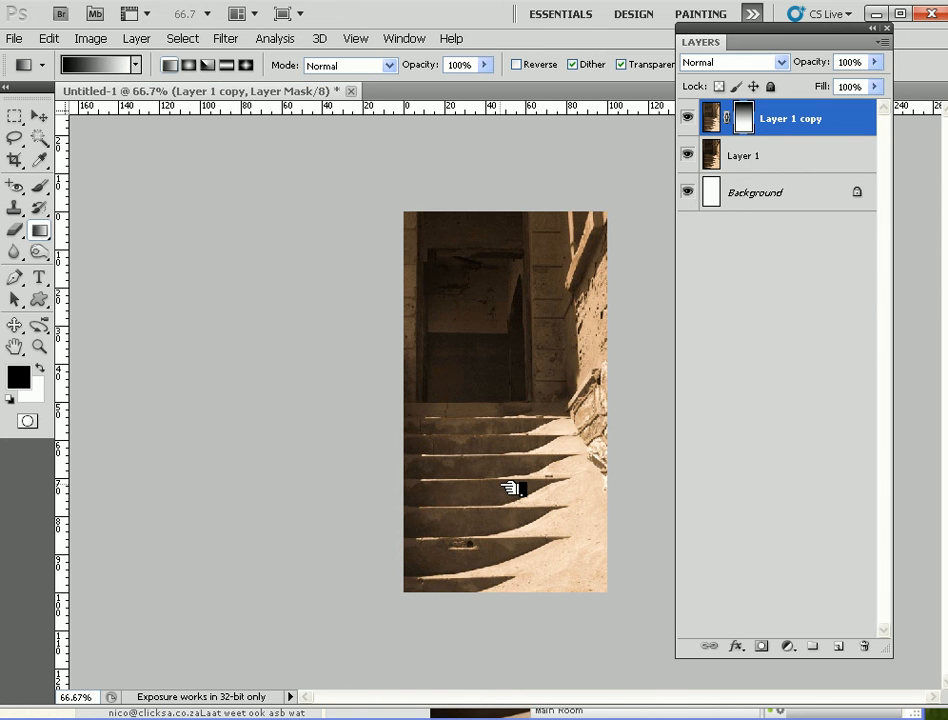
pyautogui.hotkey('ctrl', 'z')
pyautogui.moveTo(489, 405); pyautogui.dragTo(493, 603)
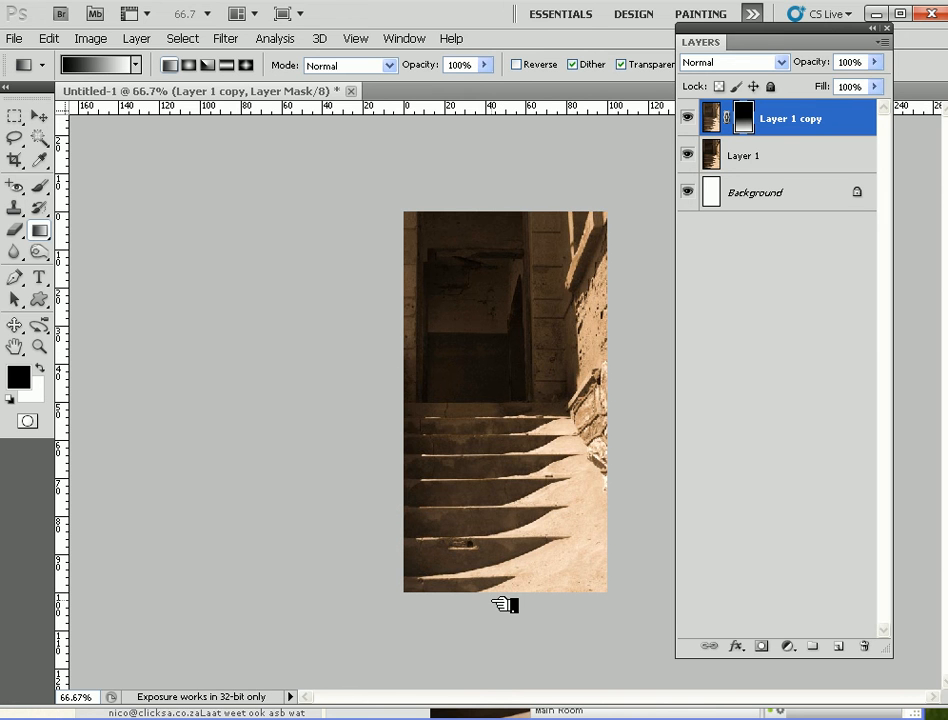
pyautogui.hotkey('ctrl', 'z')
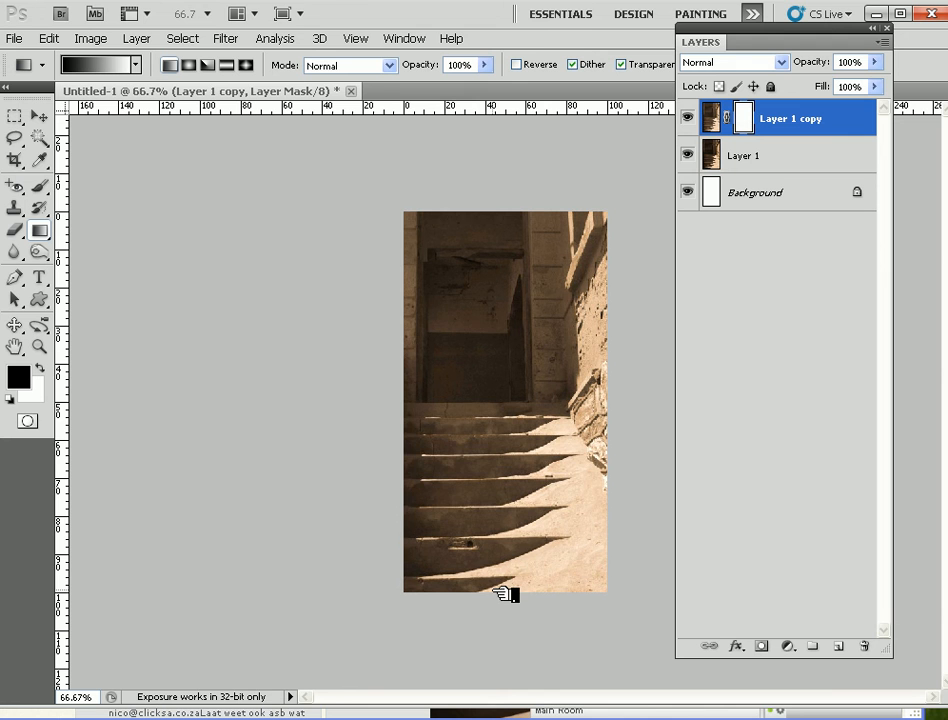
# - Fill the mask with a black-to-white gradient from the photo's bottom edge to about three quarters up, and compare with Layer 1 copy hidden
pyautogui.moveTo(491, 591); pyautogui.dragTo(503, 404)
pyautogui.moveTo(509, 592); pyautogui.dragTo(511, 370)
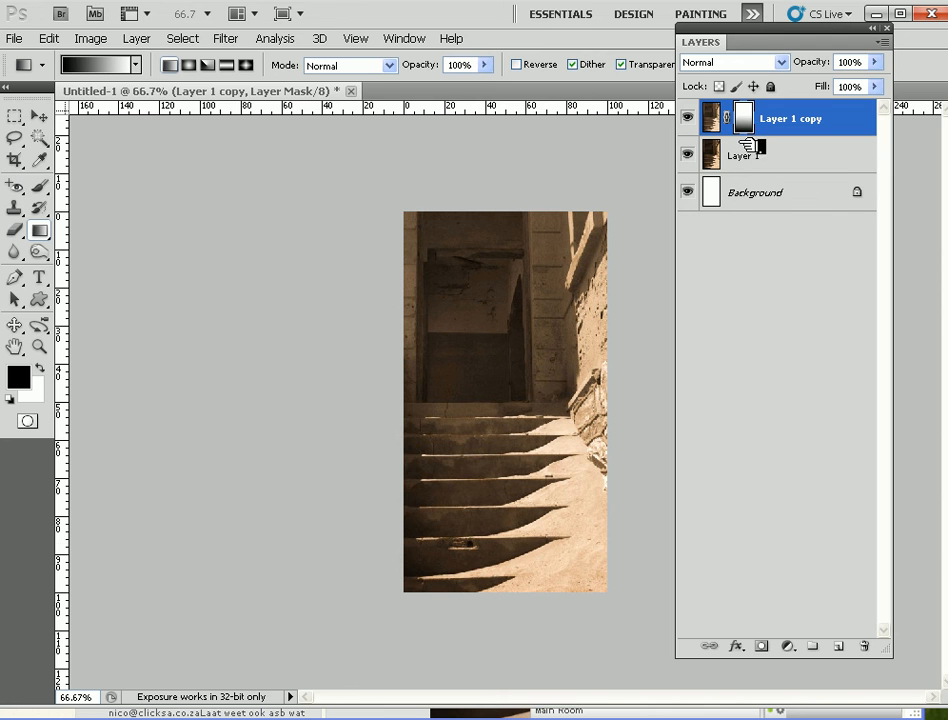
pyautogui.moveTo(490, 591); pyautogui.dragTo(505, 308)
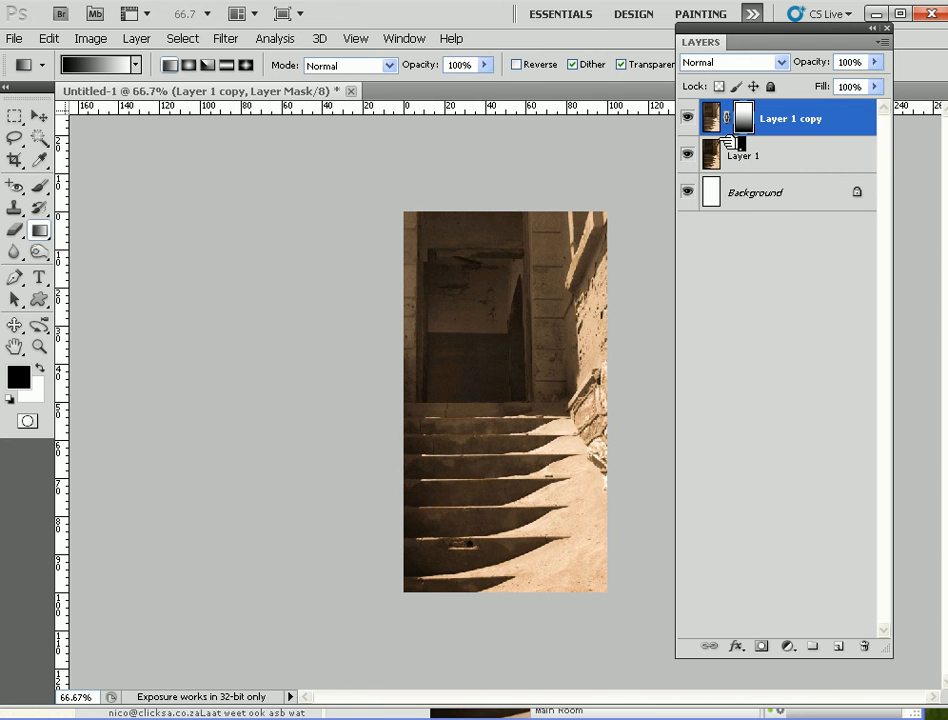
pyautogui.click(688, 118)
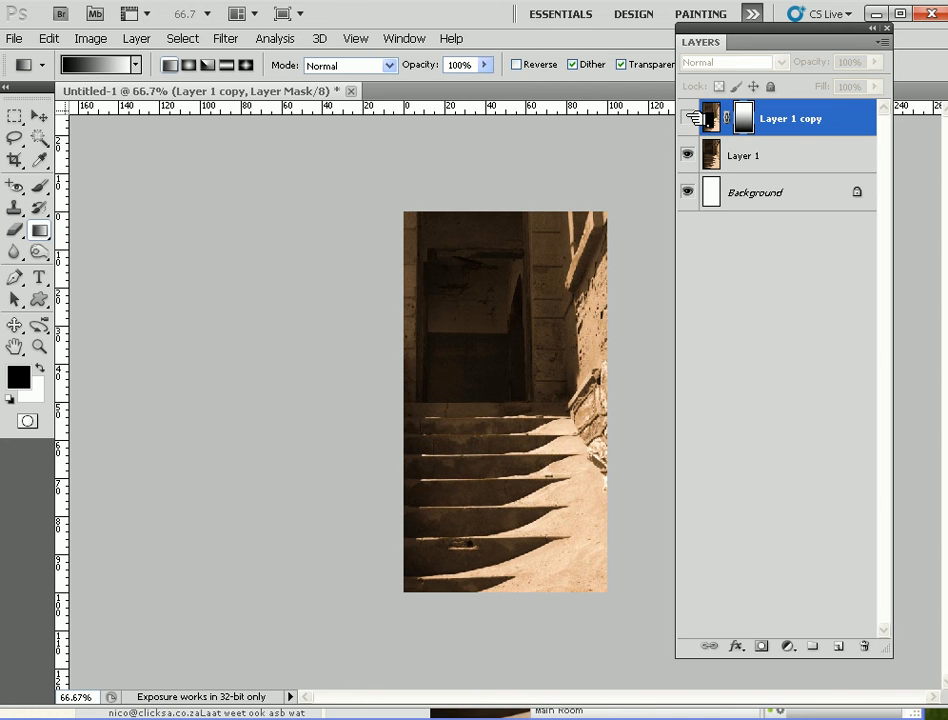
pyautogui.click(688, 118)
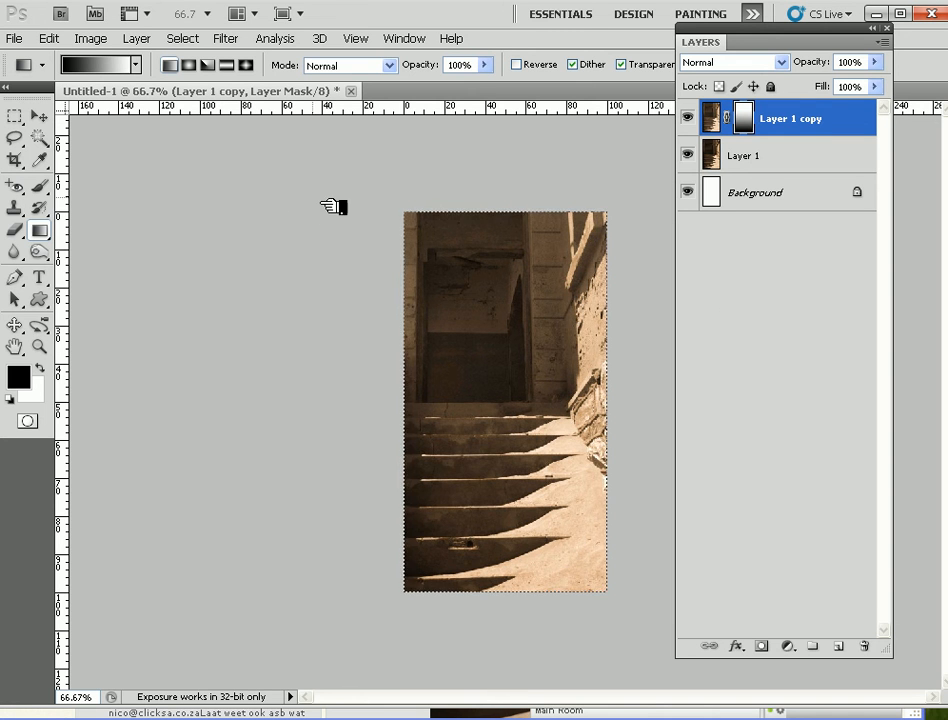
# - Stroke the whole-canvas selection on Layer 1 copy's mask with 5 px inside, using the near-white colour RGB 250, 248, 248
pyautogui.click(50, 38)
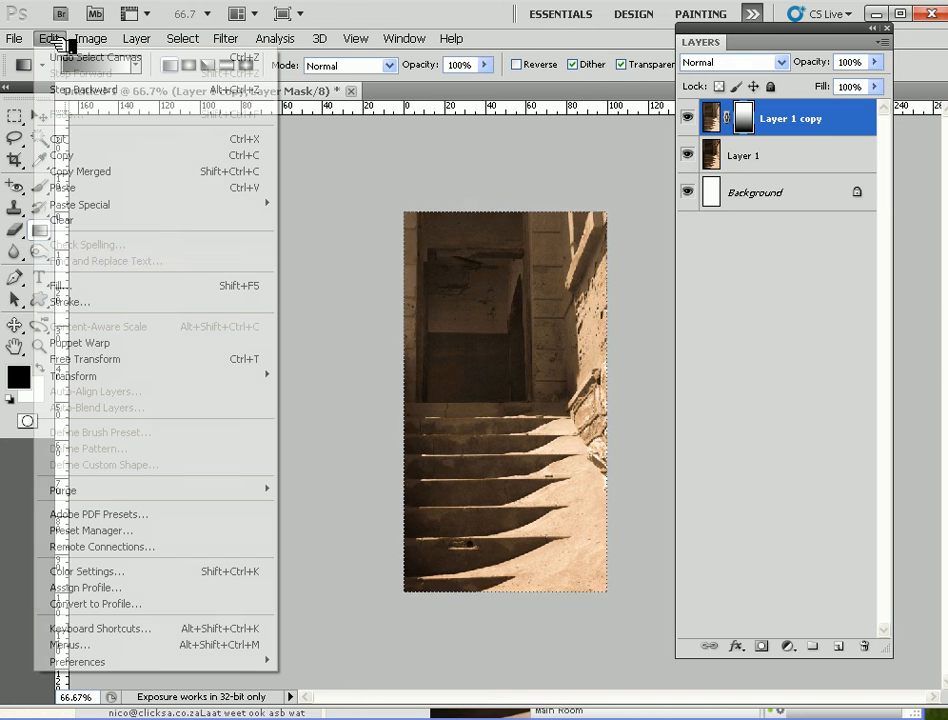
pyautogui.click(110, 303)
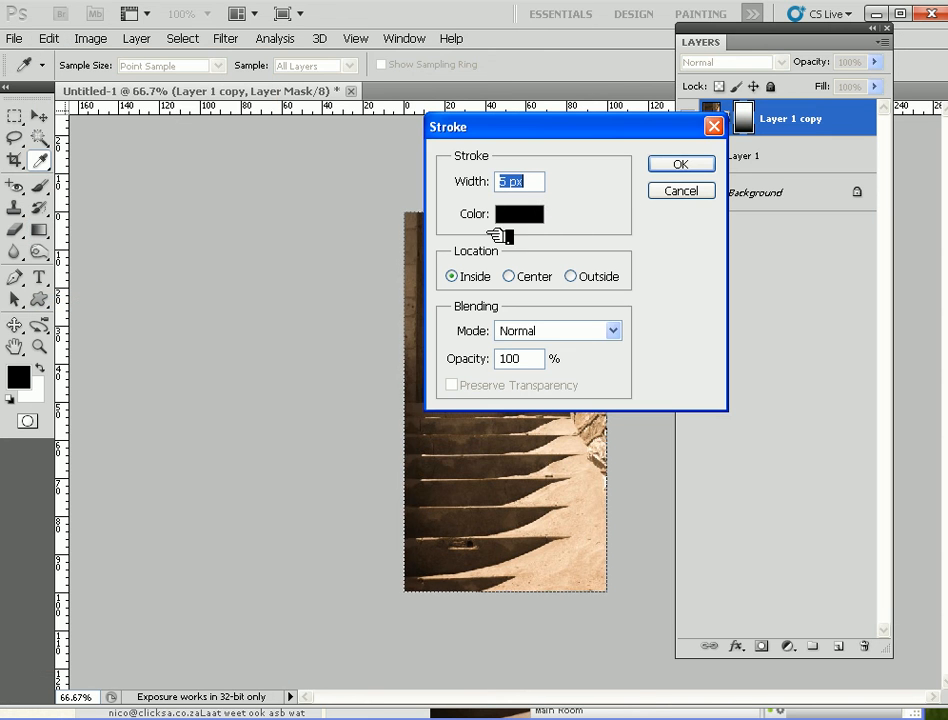
pyautogui.click(540, 213)
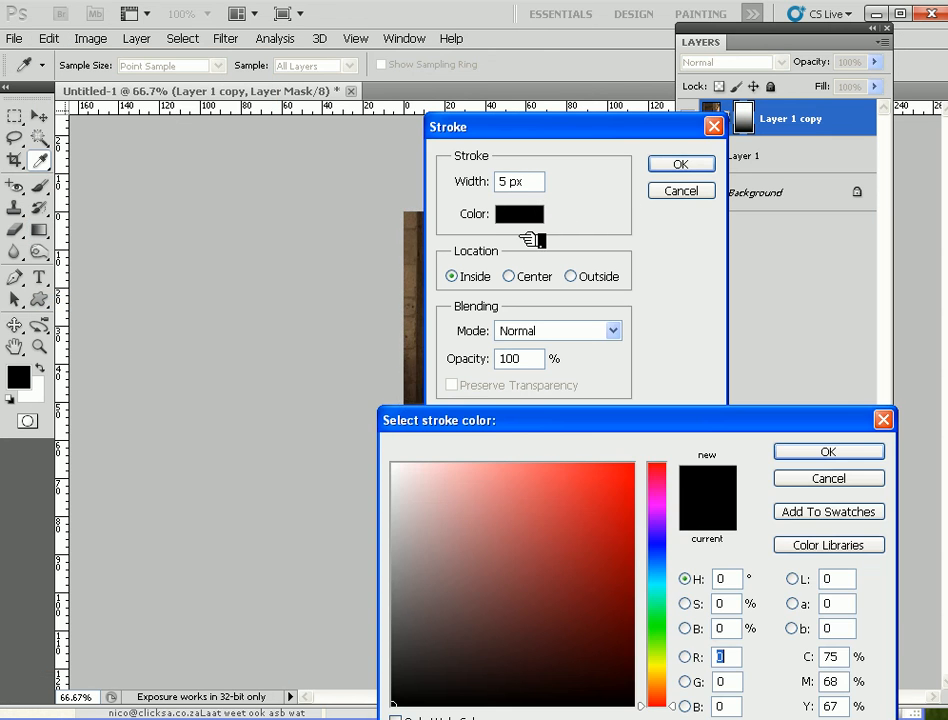
pyautogui.click(394, 467)
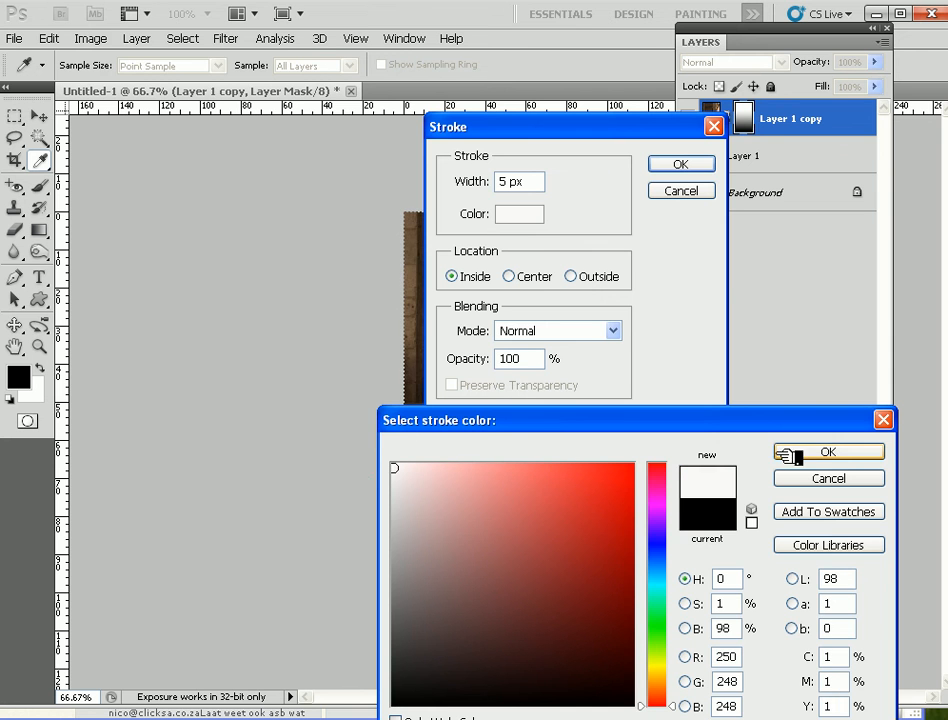
pyautogui.click(800, 451)
pyautogui.click(692, 165)
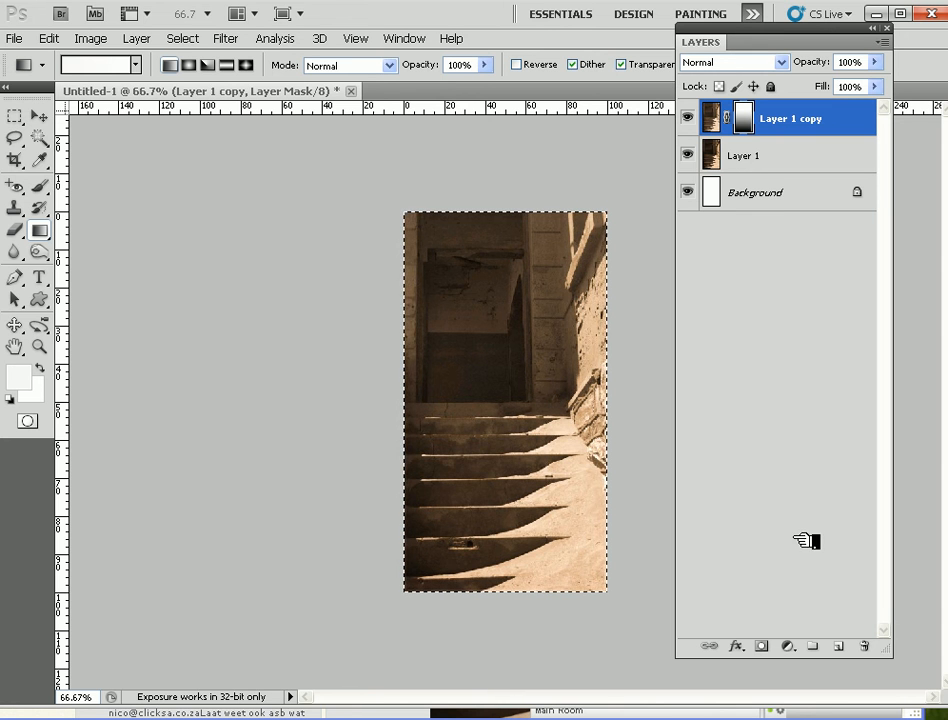
# - Add a new layer above Layer 1 copy and stroke the canvas selection on it with a 5 px near-white inside border
pyautogui.click(839, 646)
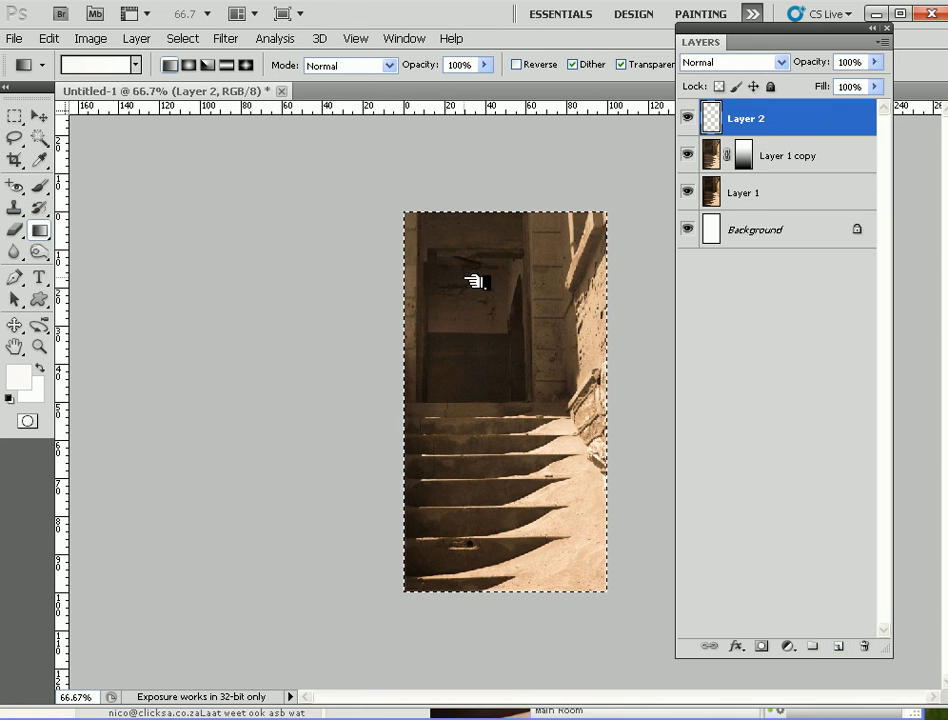
pyautogui.click(50, 39)
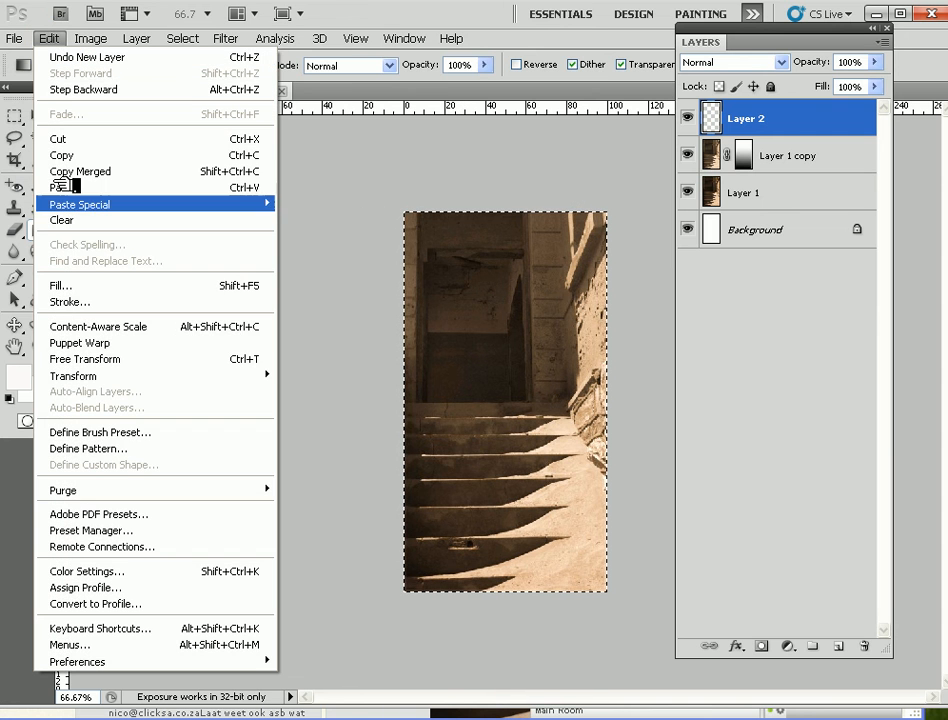
pyautogui.click(78, 301)
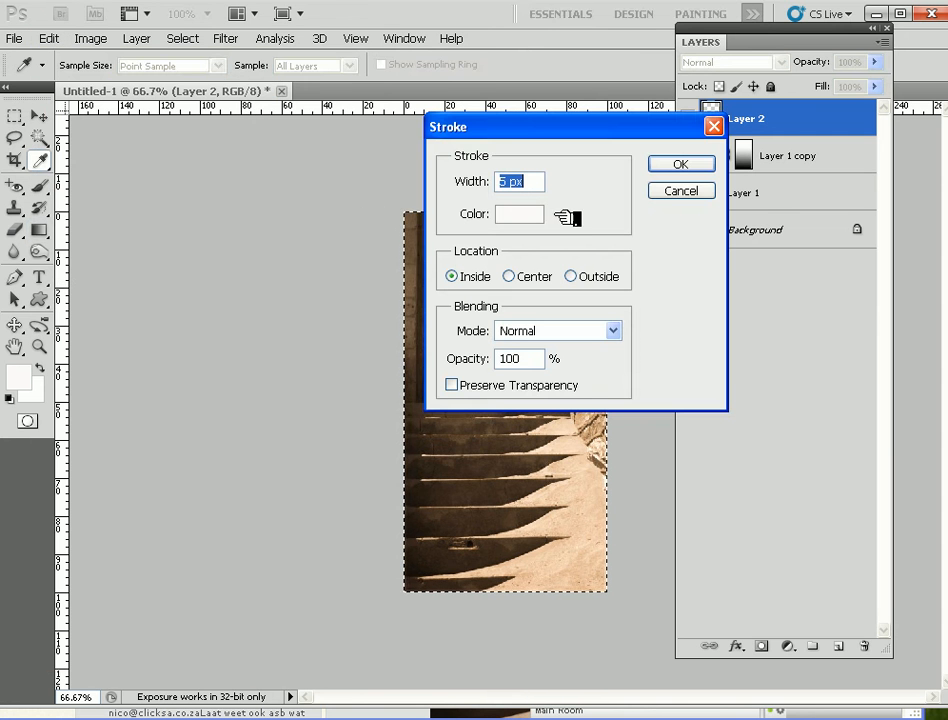
pyautogui.click(690, 167)
pyautogui.press('g')
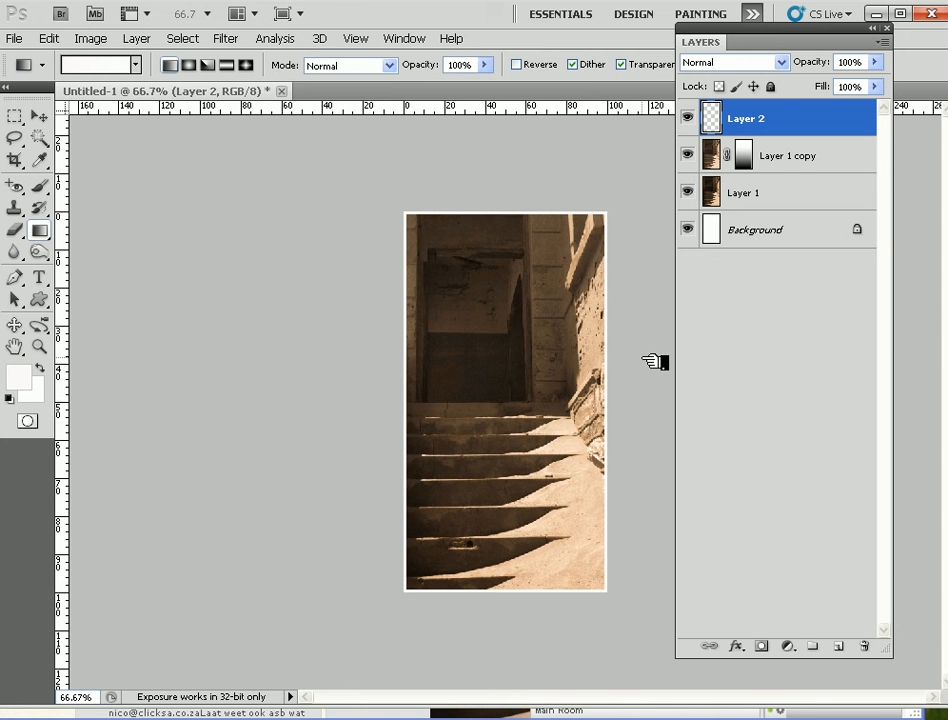
# - Try a Black & White adjustment layer with default settings and view the photo full screen with the panels hidden
pyautogui.click(795, 649)
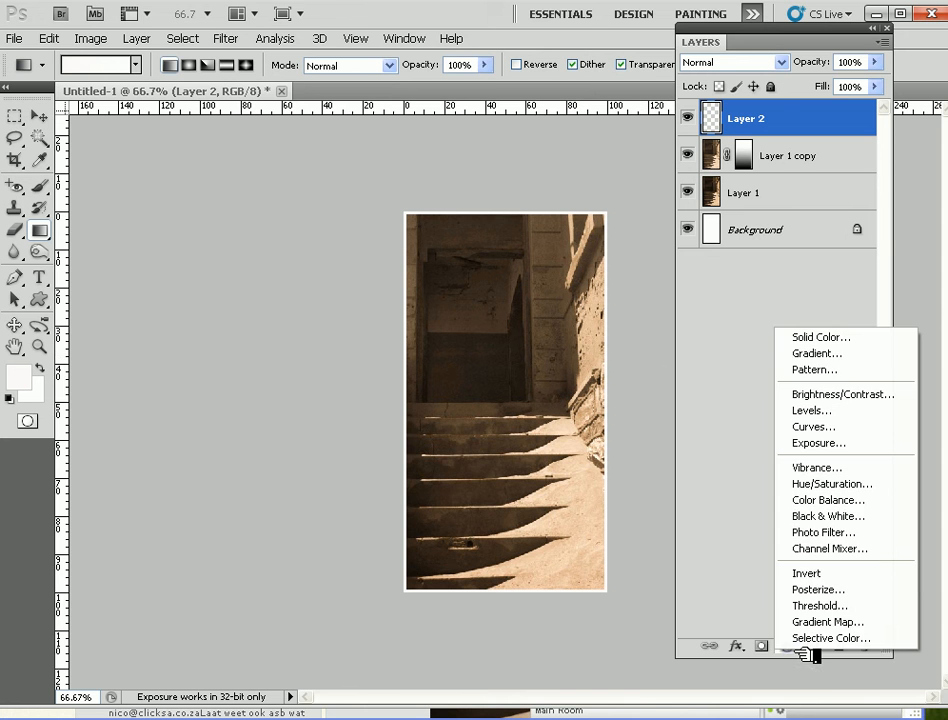
pyautogui.click(828, 516)
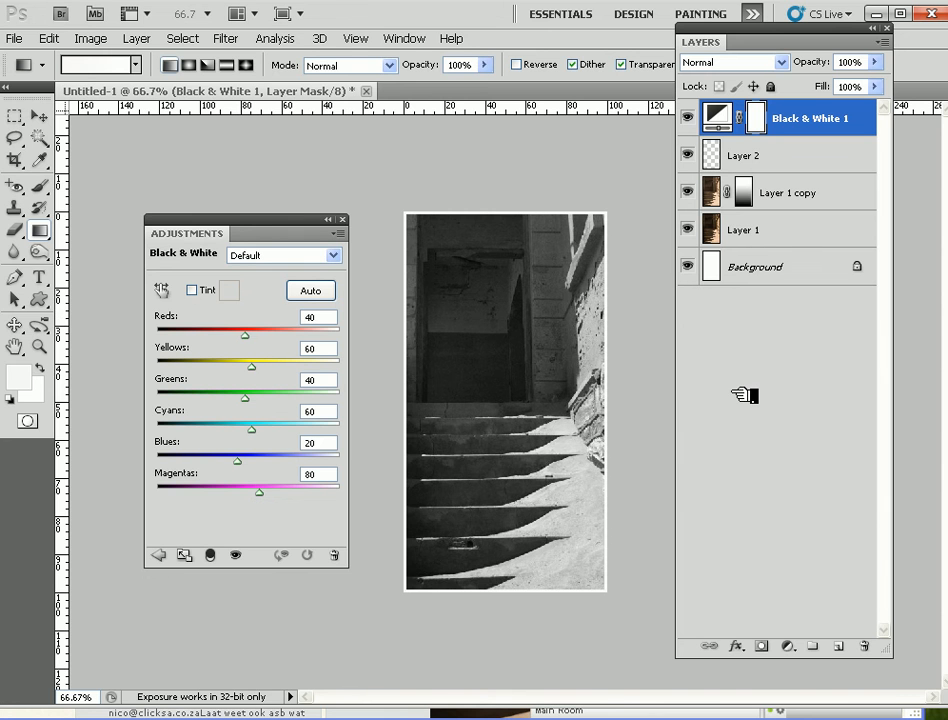
pyautogui.press('Tab')
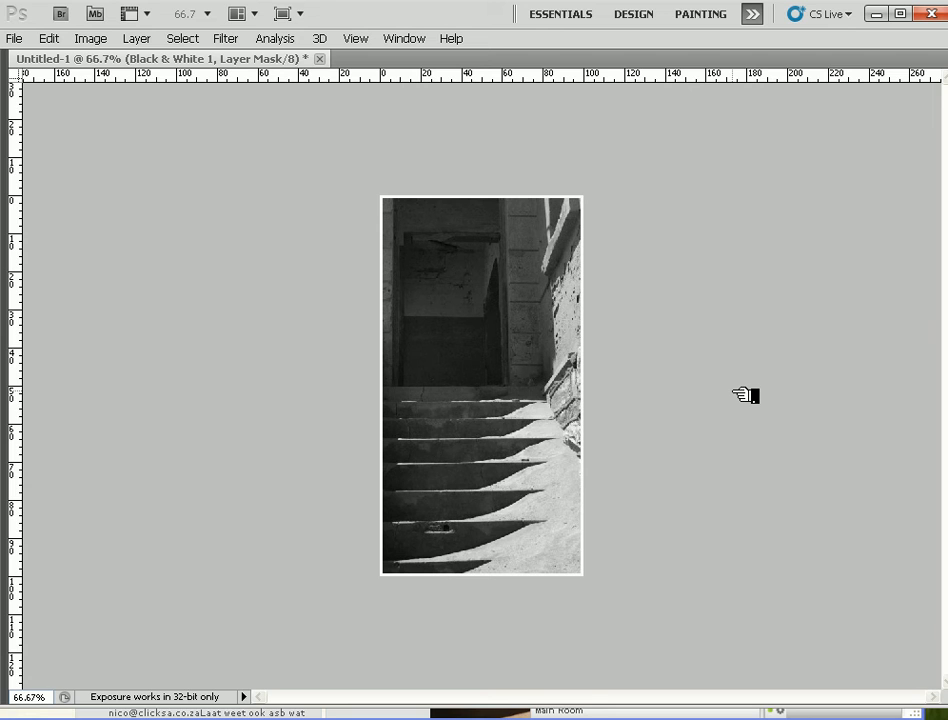
pyautogui.press('f')
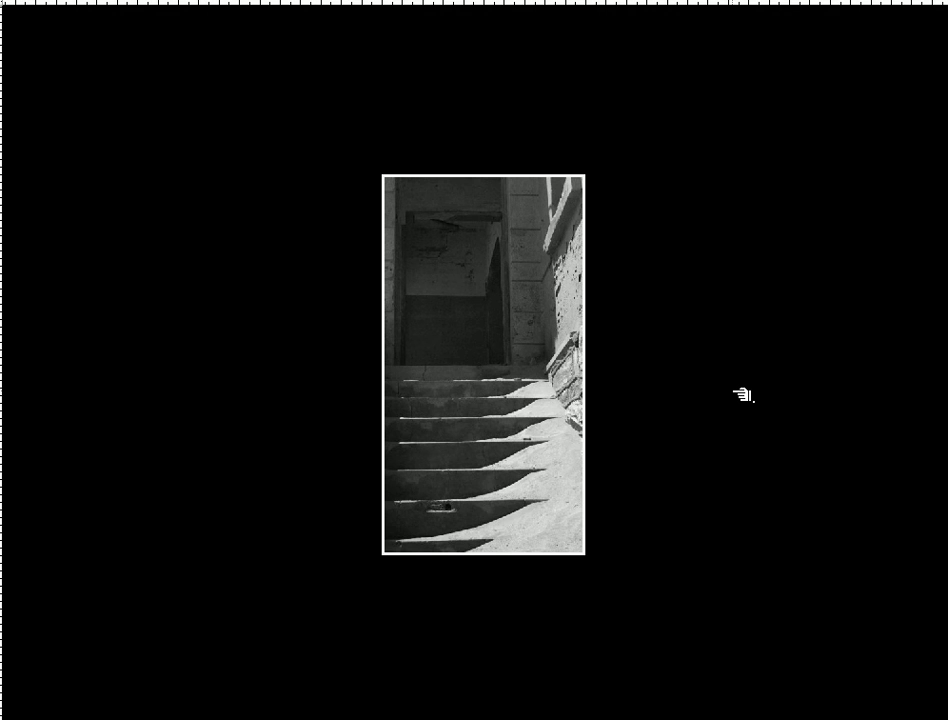
# - Examine the bordered colour photo fitted to the full screen, and return to the standard screen mode with the whole photo fitted
pyautogui.hotkey('ctrl', '0')
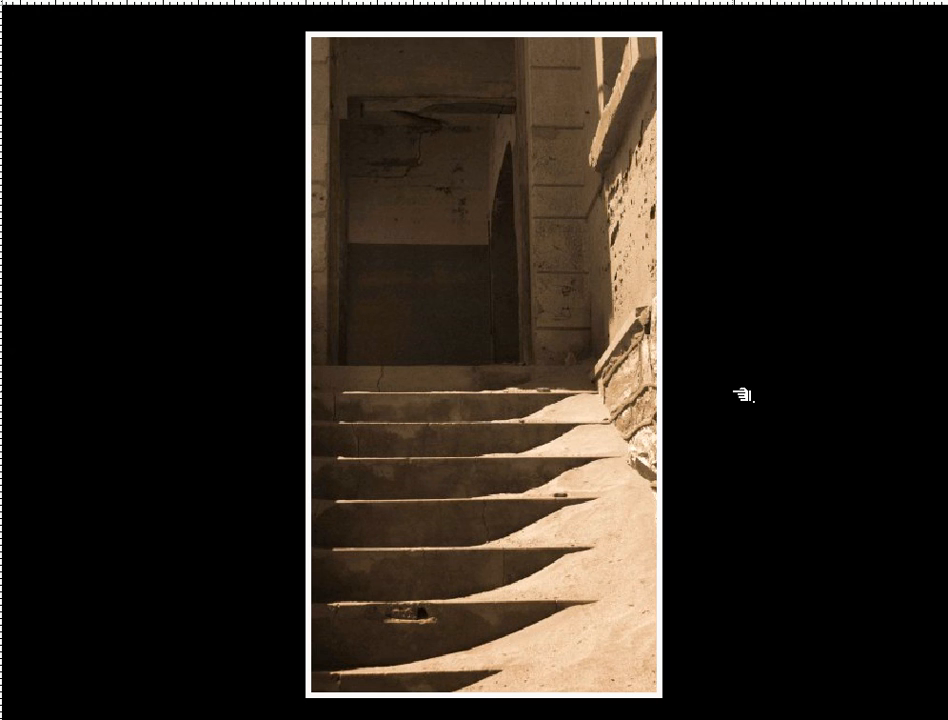
pyautogui.press('f')
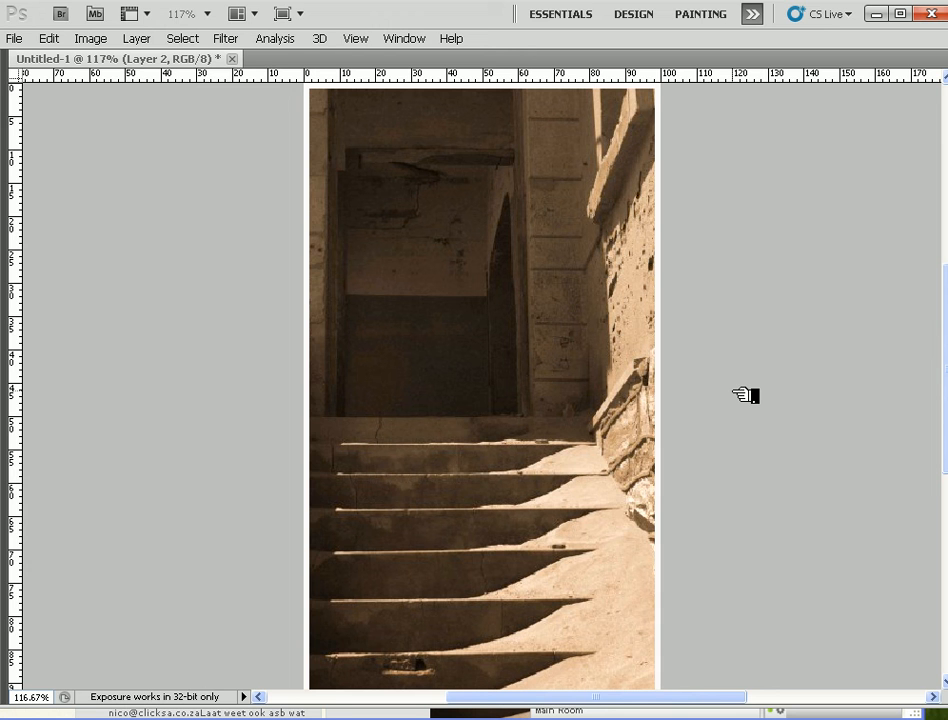
pyautogui.hotkey('ctrl', '0')
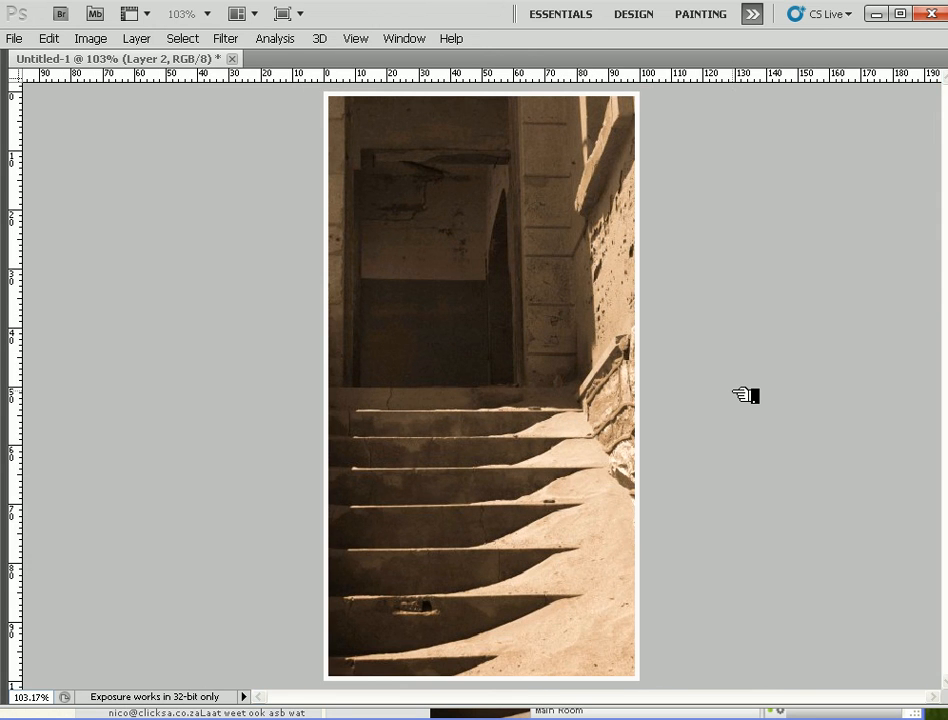